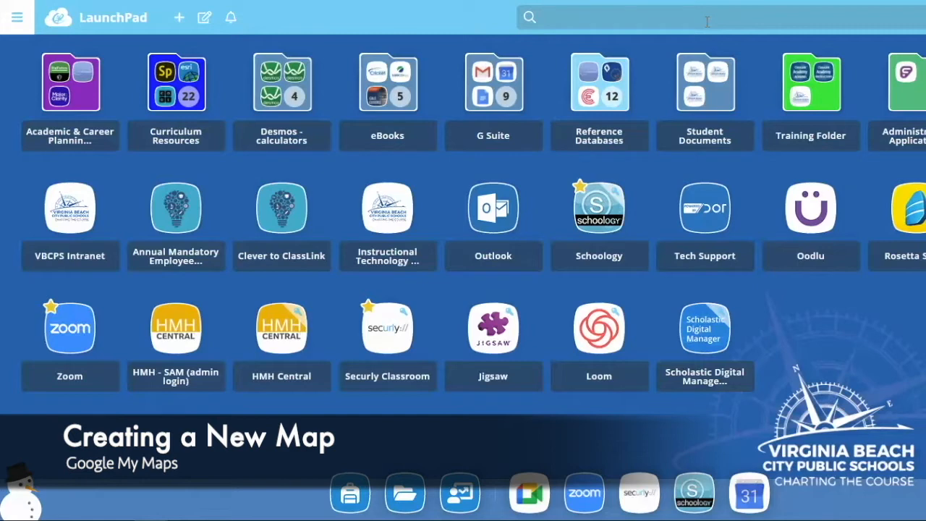
Search LaunchPad for "google dri" and open Google Drive
{"action": "left_click", "coordinate": [707, 22]}
{"action": "type", "text": "google dri"}
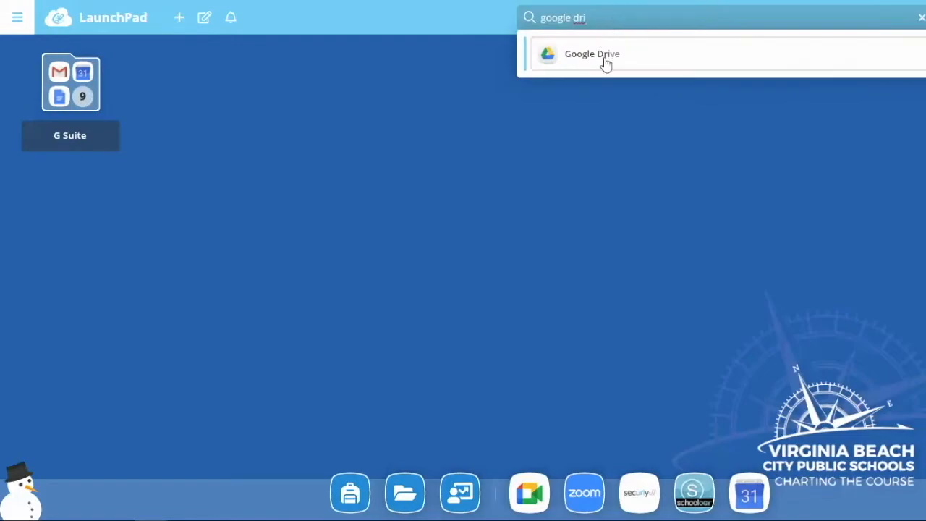
{"action": "left_click", "coordinate": [577, 61]}
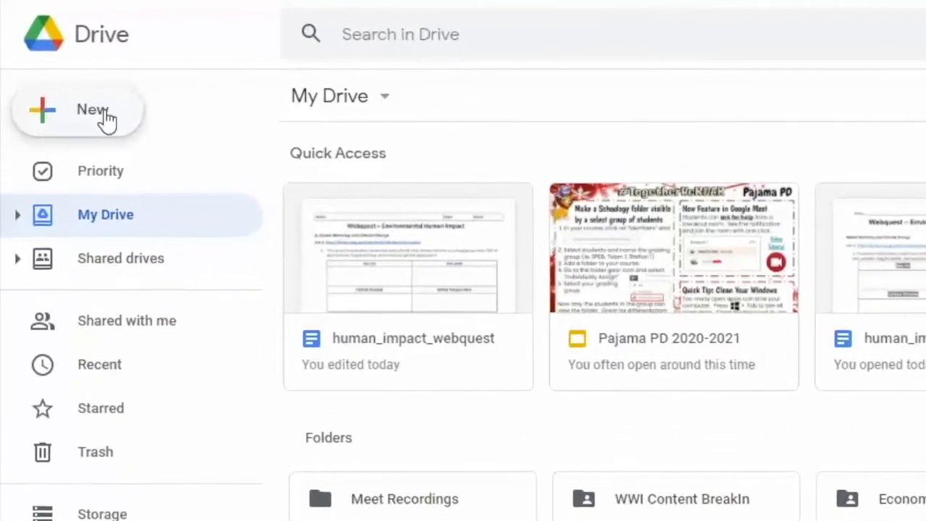
Create a new Google My Maps file from My Drive
{"action": "left_click", "coordinate": [96, 109]}
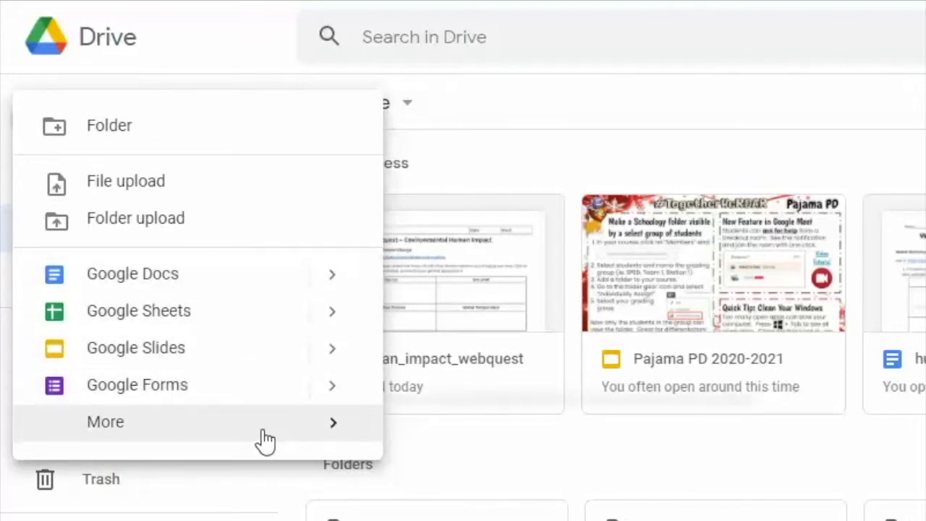
{"action": "mouse_move", "coordinate": [265, 439]}
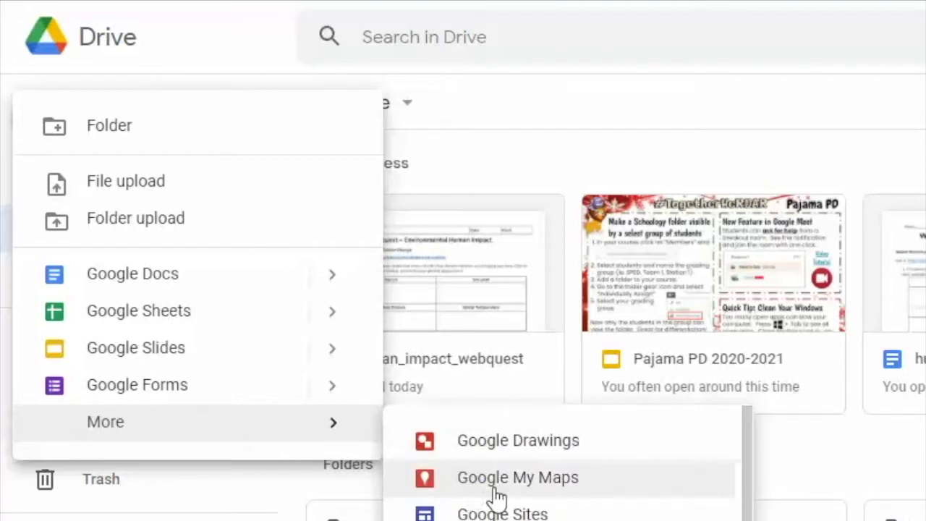
{"action": "left_click", "coordinate": [492, 489]}
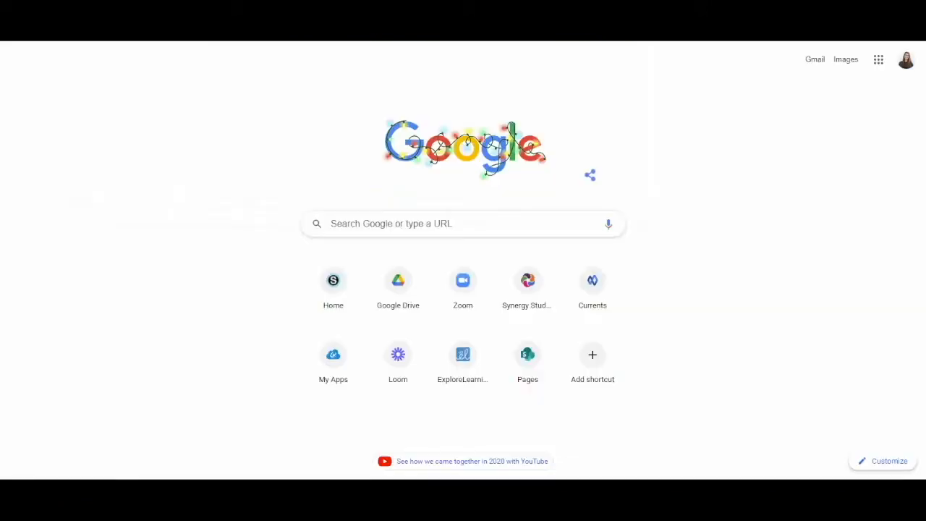
Search Google for "my maps" and open the Google My Maps site
{"action": "left_click", "coordinate": [358, 220]}
{"action": "type", "text": "my maps"}
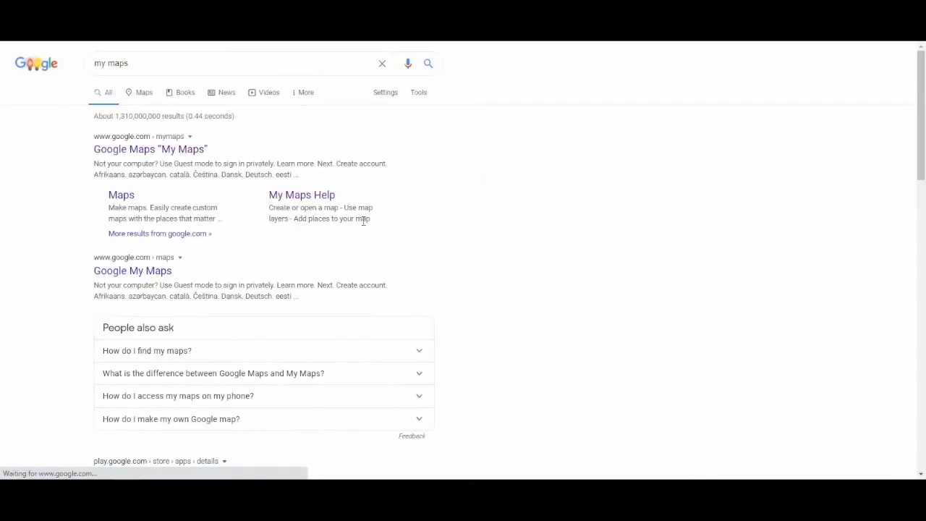
{"action": "left_click", "coordinate": [135, 150]}
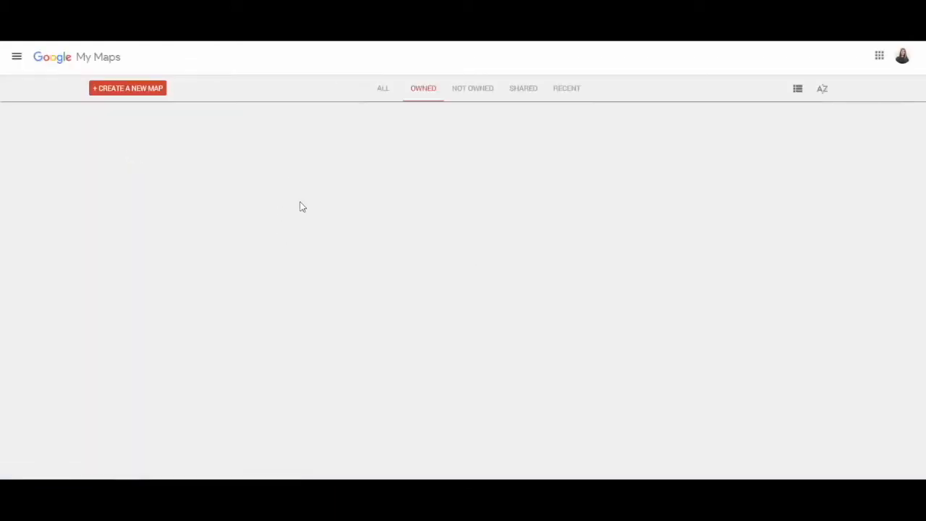
Look through the not-owned and owned map lists, and create a new map
{"action": "left_click", "coordinate": [484, 91]}
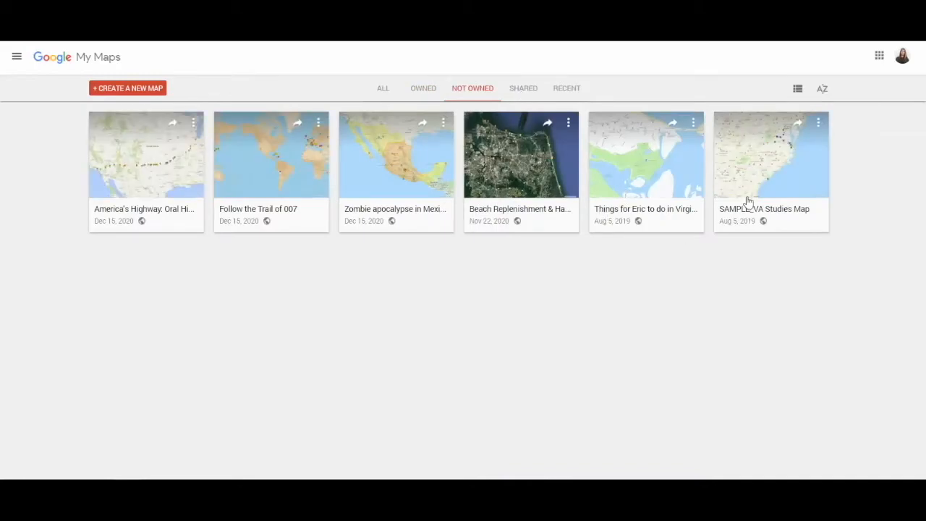
{"action": "left_click", "coordinate": [418, 92]}
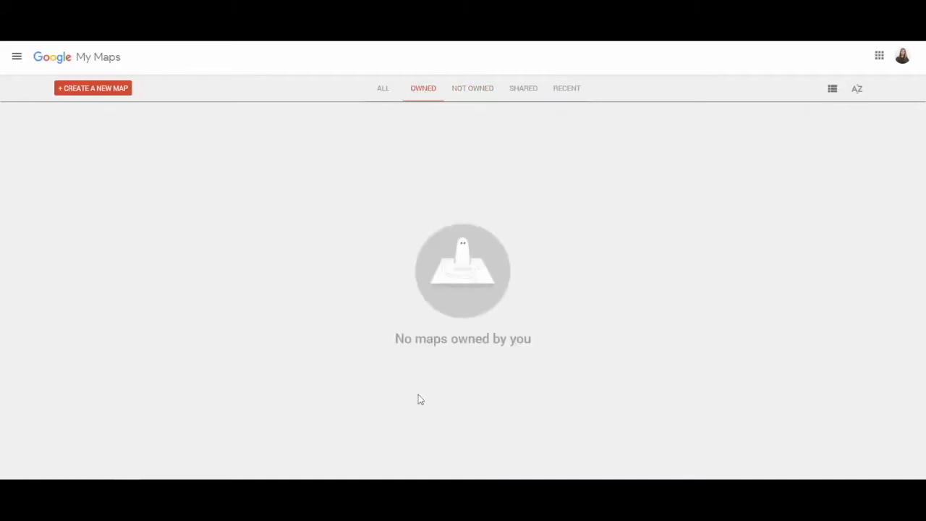
{"action": "left_click", "coordinate": [100, 90]}
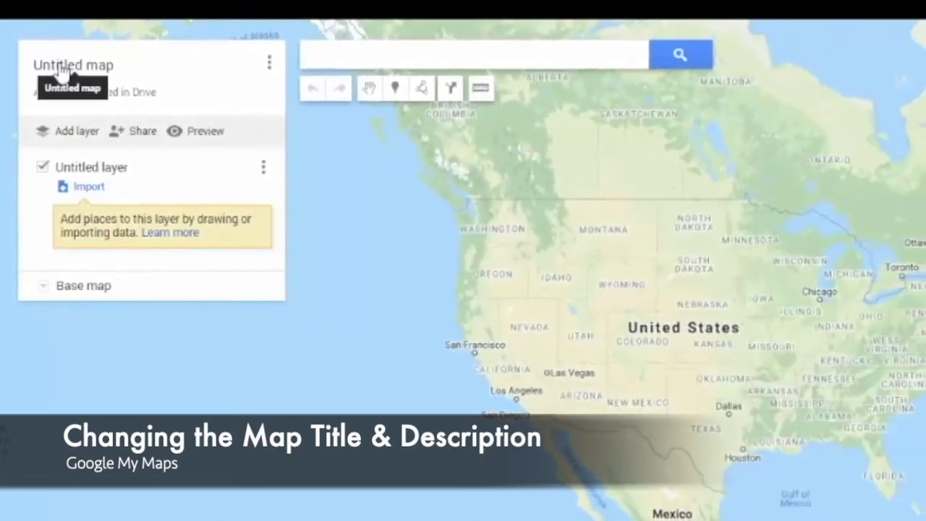
Title the map "My Virginia Adventure Map" and describe it as "Here are all the places I love exploring in the great state of Virginia!"
{"action": "left_click", "coordinate": [61, 76]}
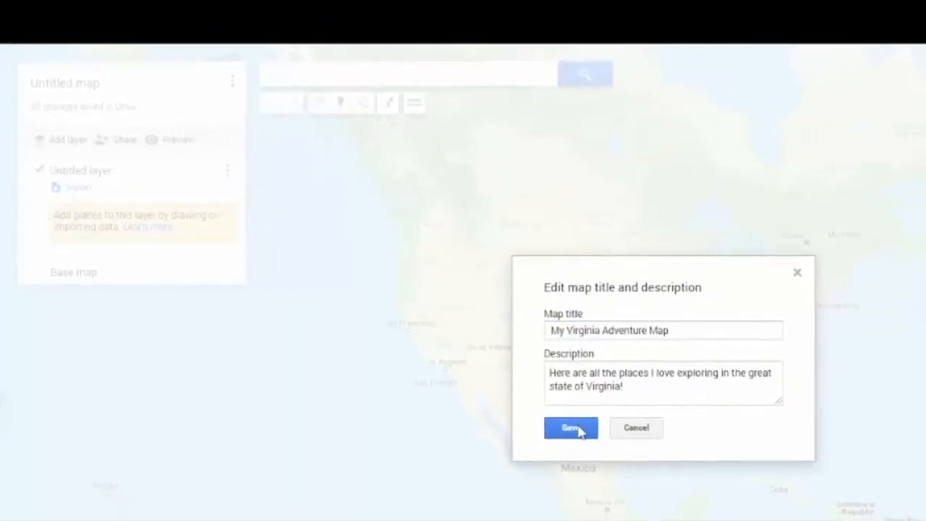
{"action": "left_click", "coordinate": [585, 432]}
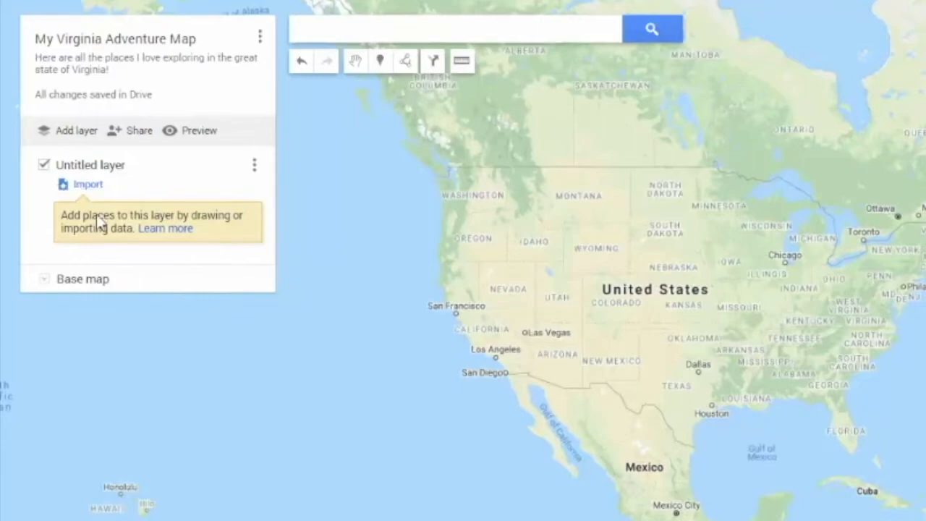
Rename the map's untitled first layer to "Hiking"
{"action": "left_click", "coordinate": [102, 169]}
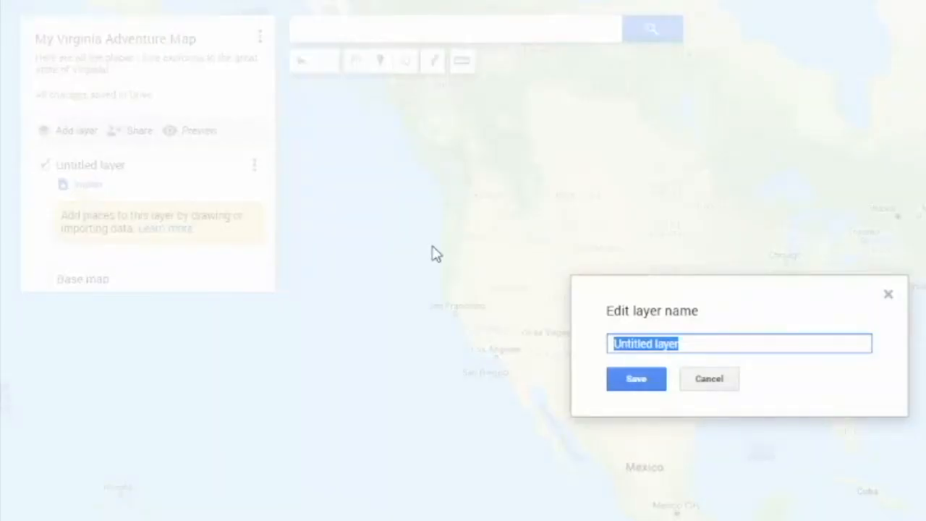
{"action": "type", "text": "Hiking"}
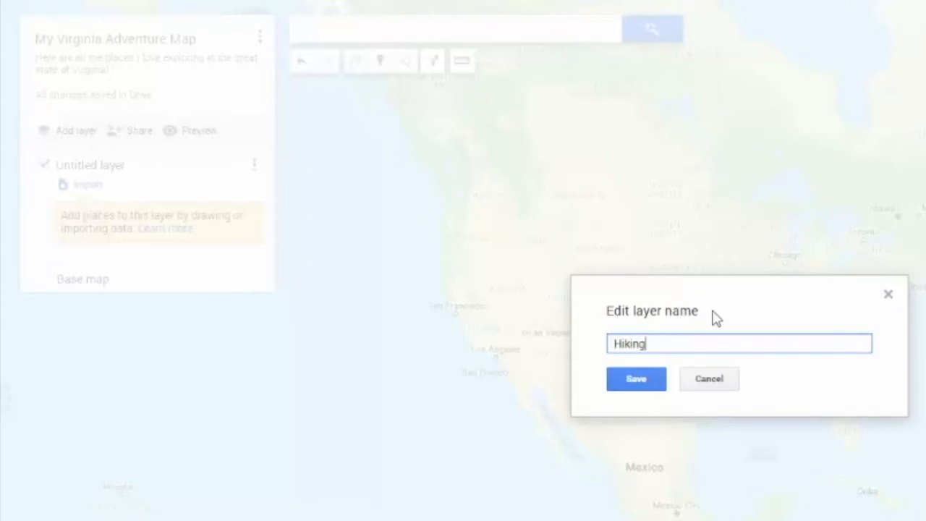
{"action": "left_click", "coordinate": [638, 383]}
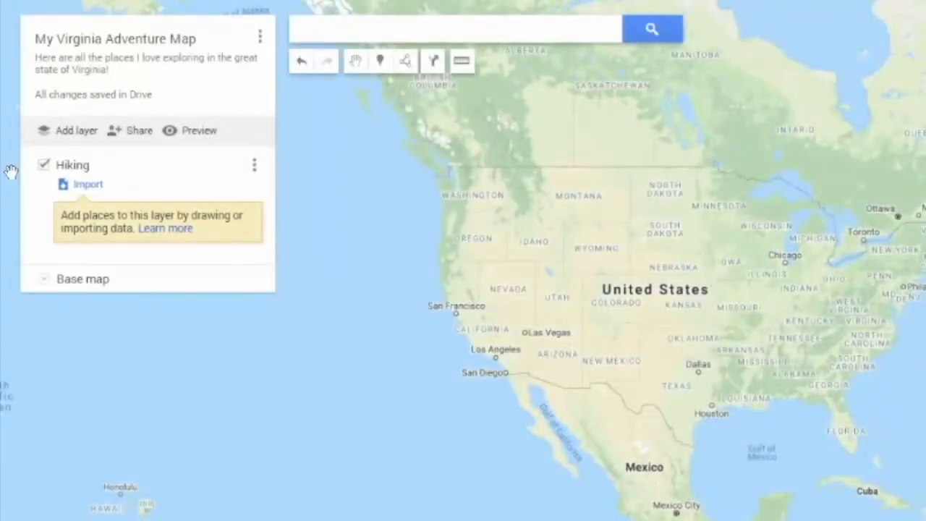
Add two more layers to the map and name them "Climbing" and "Paddling"
{"action": "left_click", "coordinate": [73, 134]}
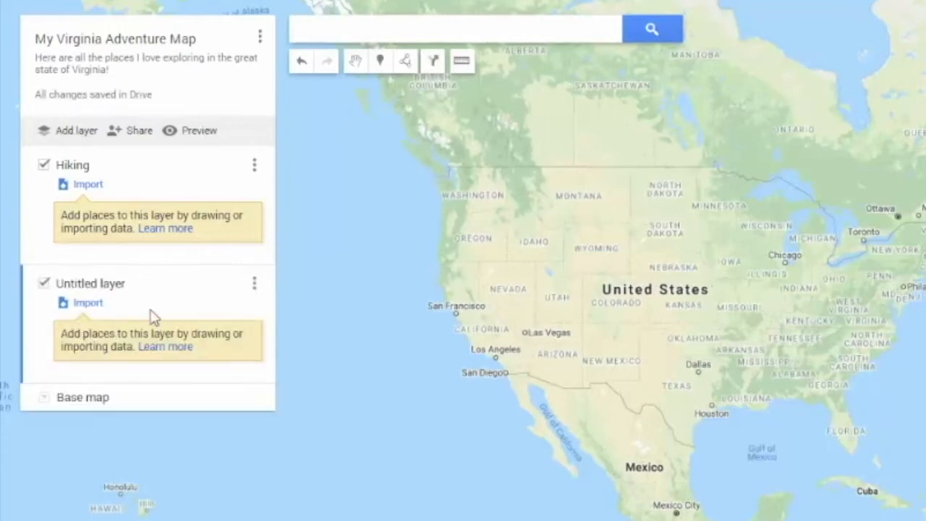
{"action": "left_click", "coordinate": [98, 288]}
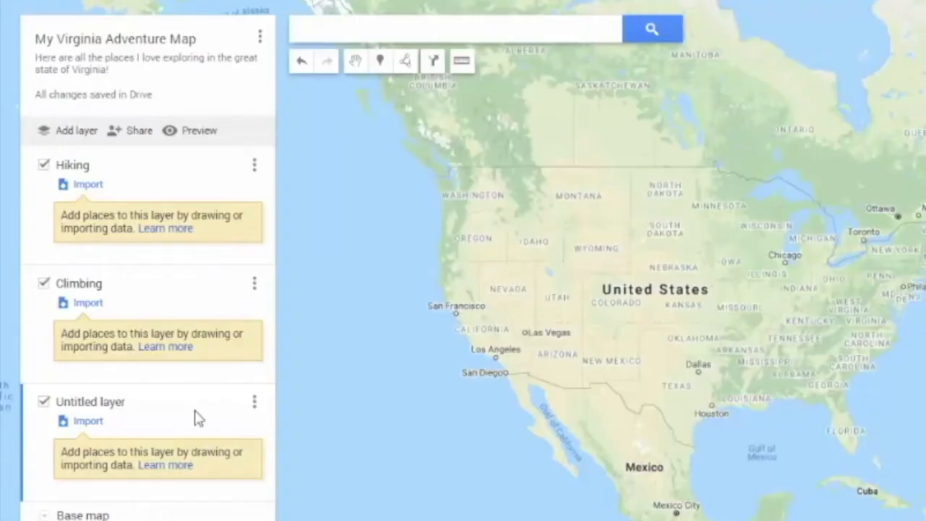
{"action": "left_click", "coordinate": [254, 405]}
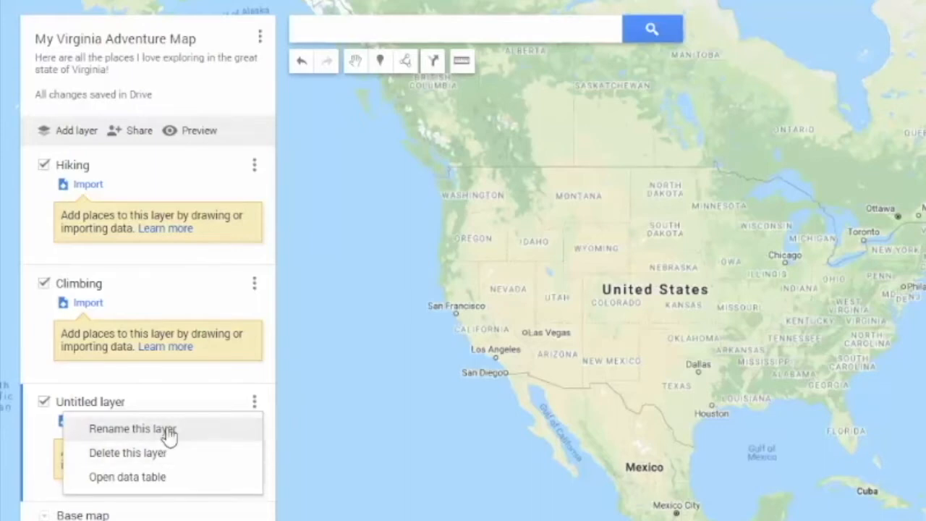
{"action": "left_click", "coordinate": [133, 429]}
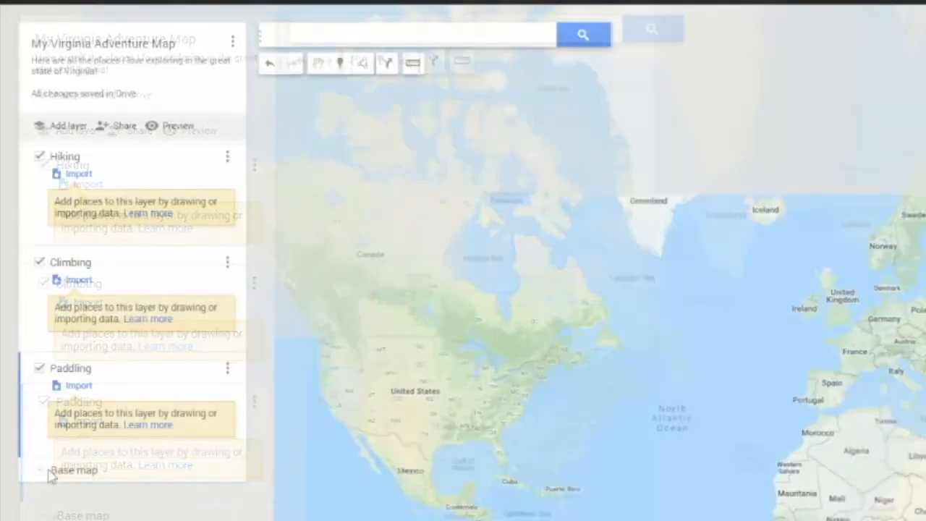
Expand the base map options and choose a different base map style
{"action": "left_click", "coordinate": [42, 473]}
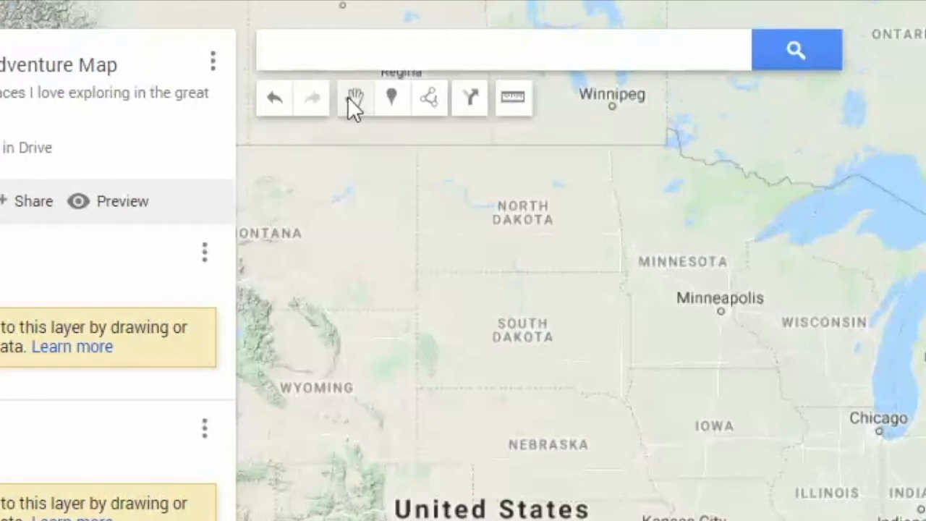
Shift the map toward the eastern United States and try out the marker and Add line or shape tools
{"action": "left_click_drag", "start_coordinate": [545, 333], "coordinate": [448, 339]}
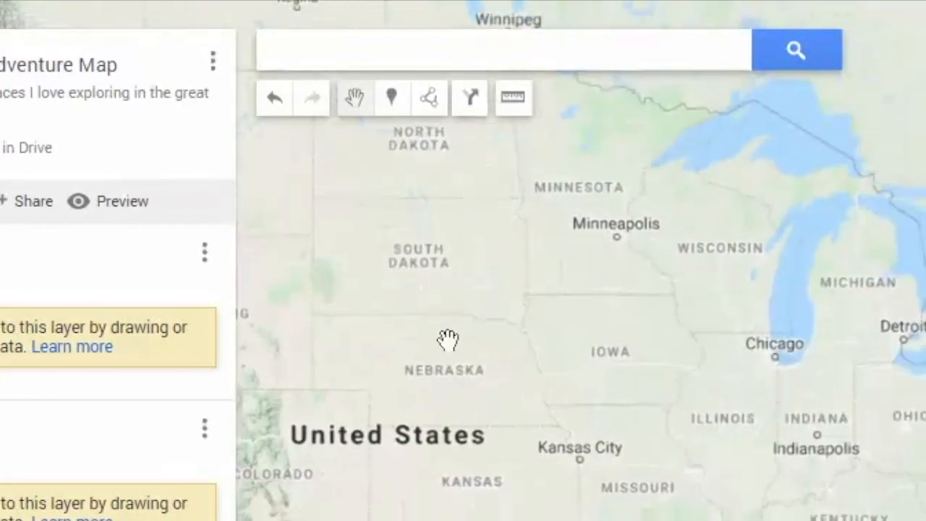
{"action": "left_click_drag", "start_coordinate": [904, 360], "coordinate": [690, 374]}
{"action": "left_click_drag", "start_coordinate": [813, 459], "coordinate": [865, 394]}
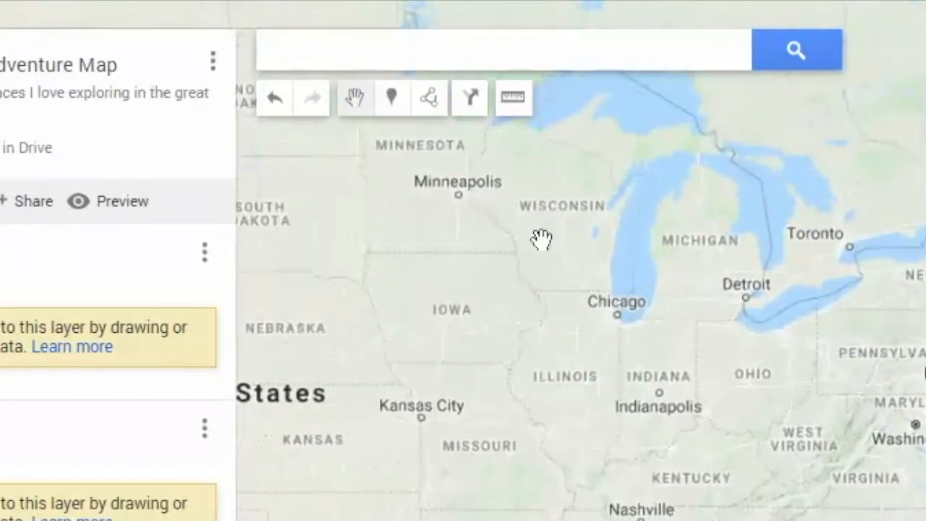
{"action": "left_click", "coordinate": [392, 104]}
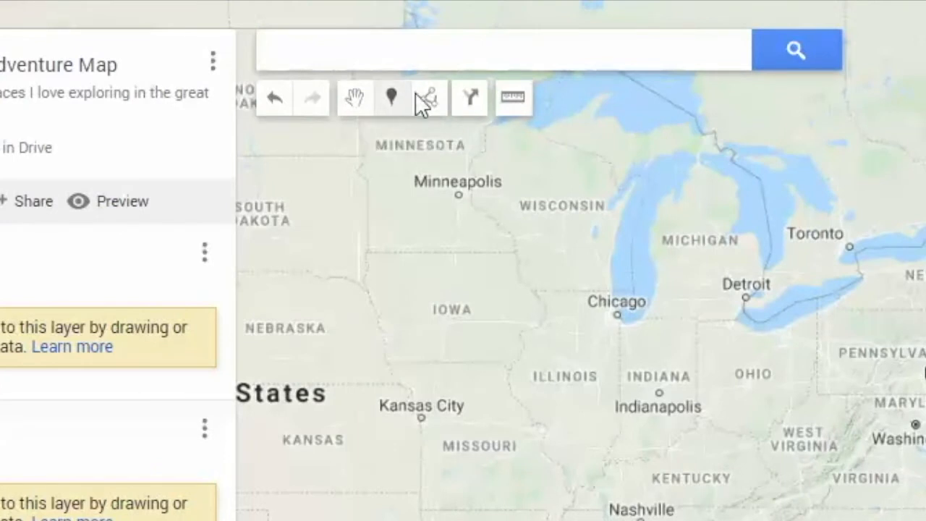
{"action": "left_click", "coordinate": [423, 95]}
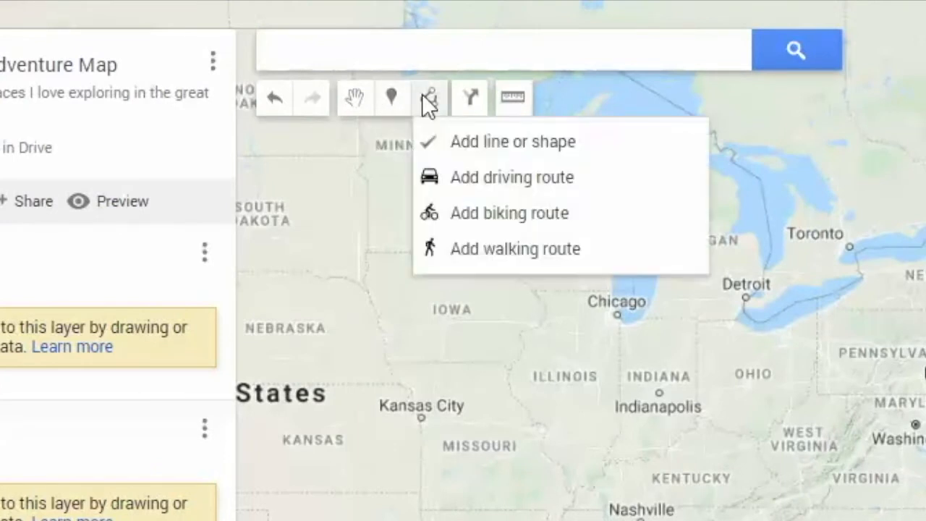
{"action": "left_click", "coordinate": [445, 148]}
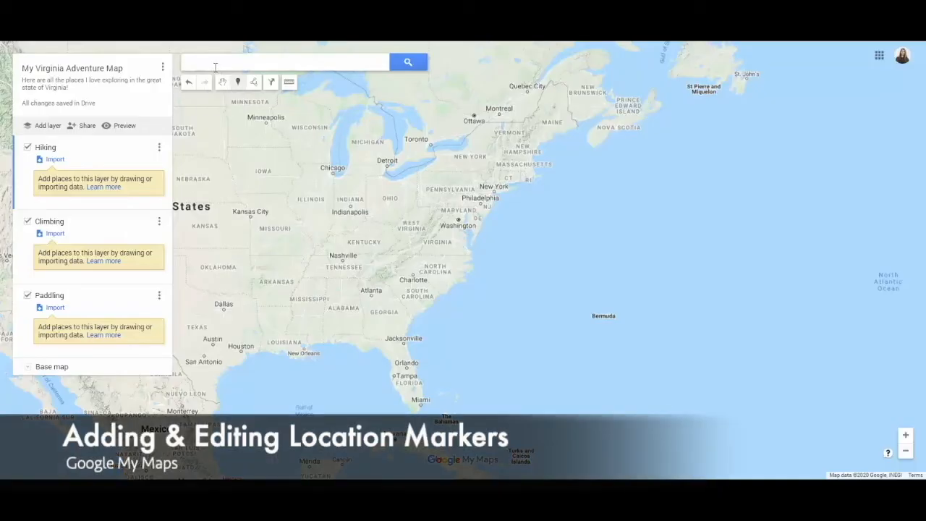
Search the map for "raven's roost" and add Ravens Roost Overlook to the Hiking layer
{"action": "left_click", "coordinate": [210, 63]}
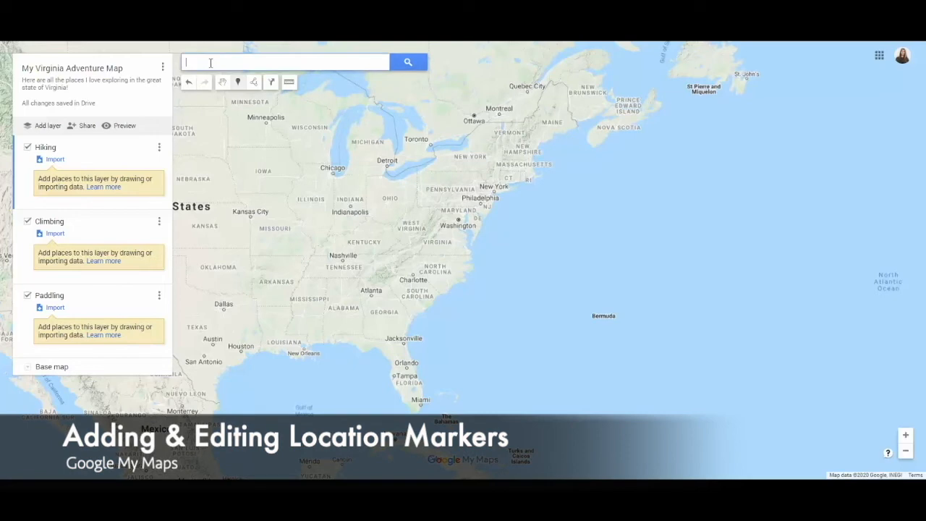
{"action": "type", "text": "raven's"}
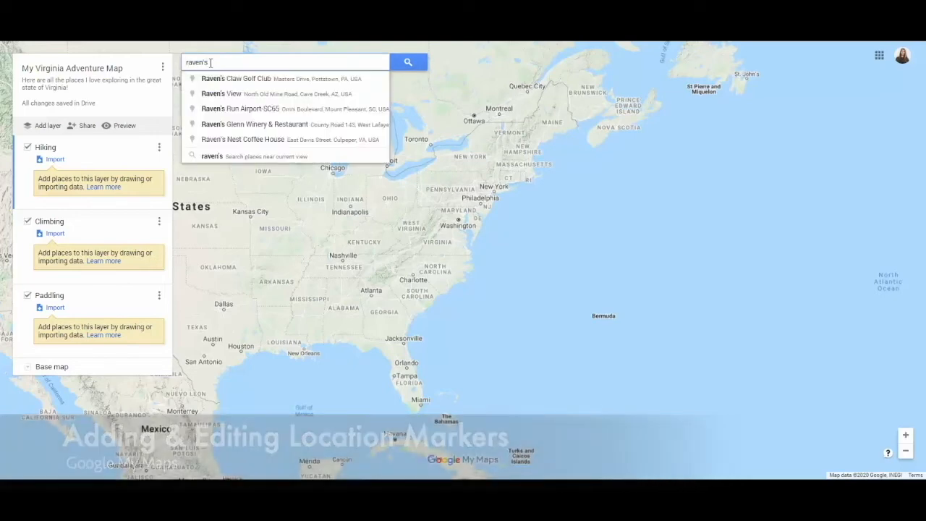
{"action": "type", "text": " roost"}
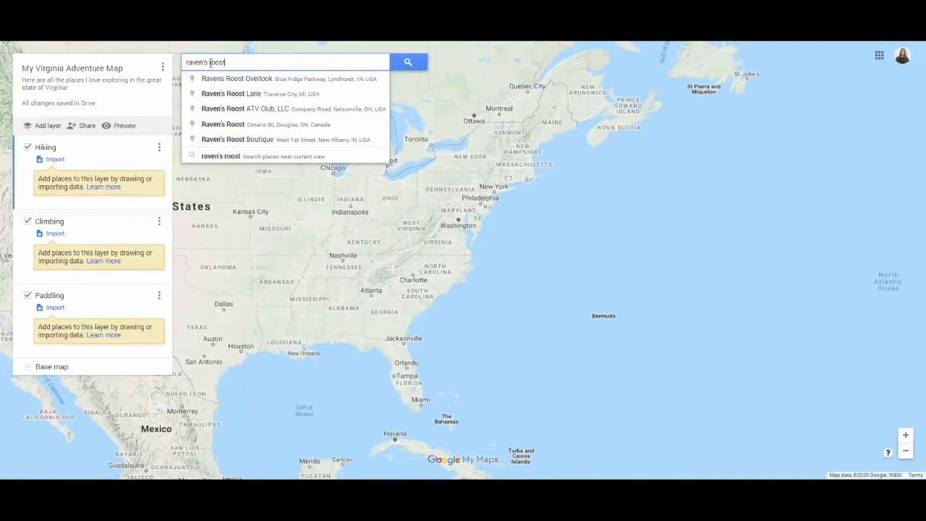
{"action": "left_click", "coordinate": [212, 73]}
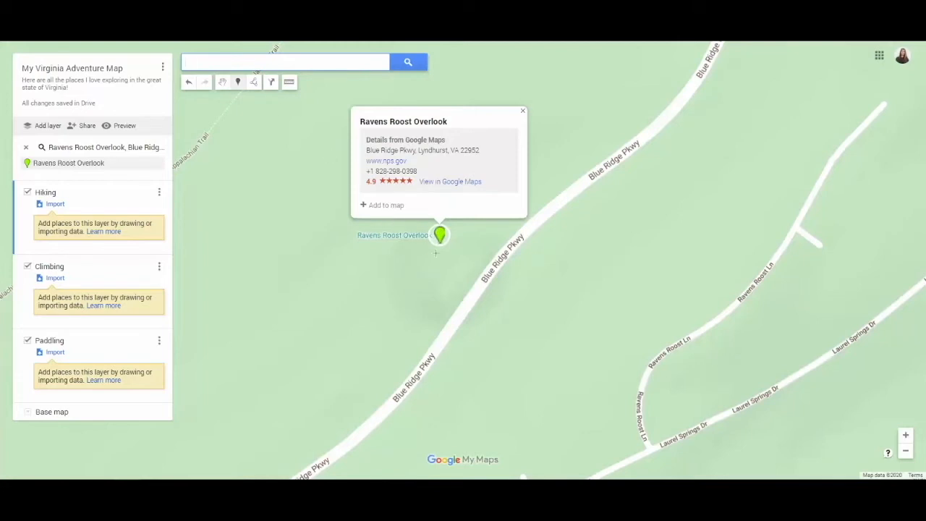
{"action": "left_click", "coordinate": [383, 205]}
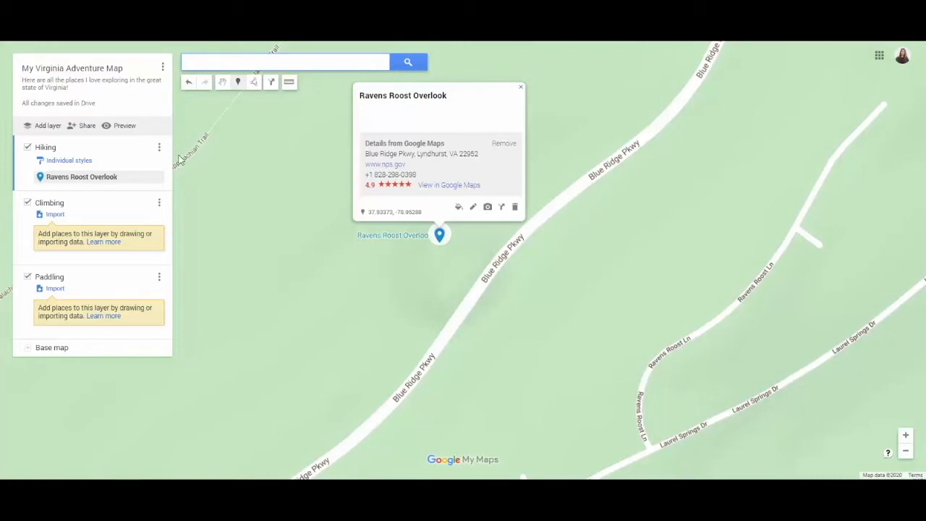
Move the Ravens Roost Overlook place from the Hiking layer to the Climbing layer and delete it
{"action": "left_click_drag", "start_coordinate": [87, 181], "coordinate": [68, 248]}
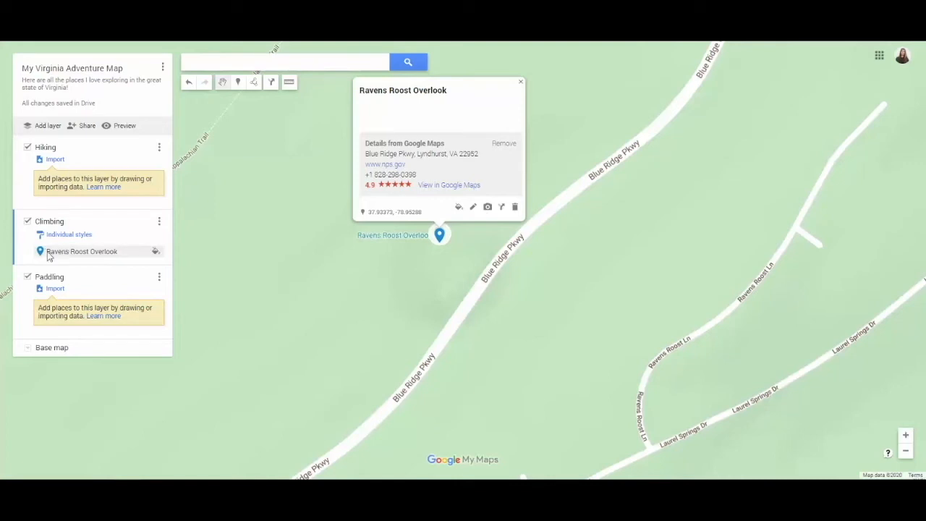
{"action": "key", "text": "Delete"}
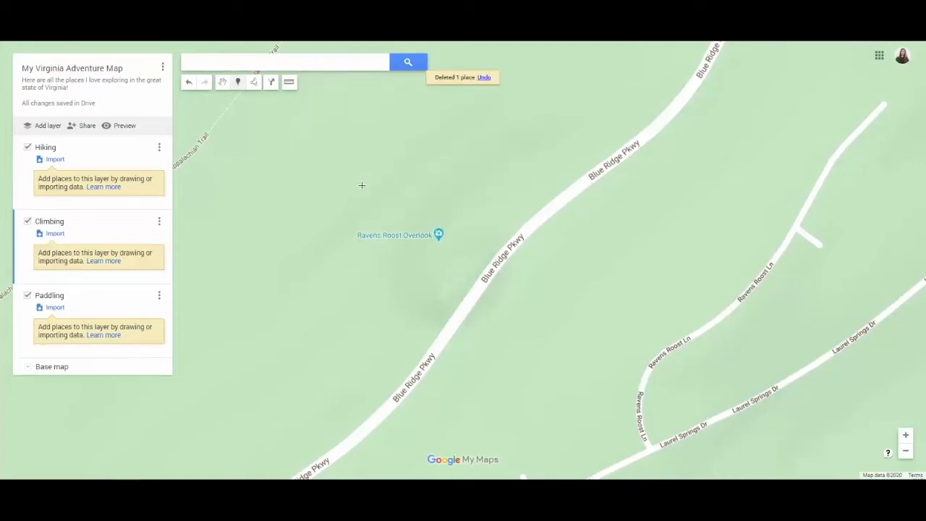
Place a marker in the Climbing layer just above the Ravens Roost Overlook location and title it "Raven's Roost Overlook"
{"action": "left_click", "coordinate": [238, 83]}
{"action": "left_click", "coordinate": [413, 194]}
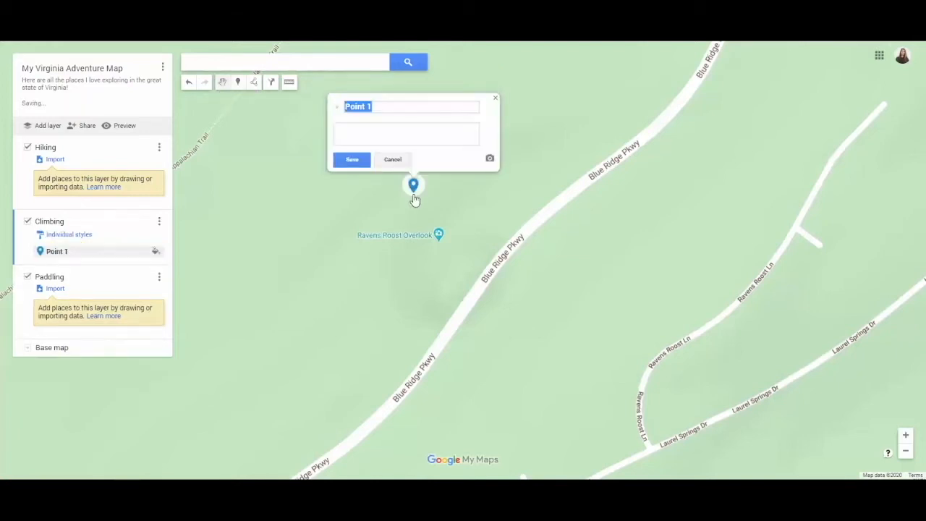
{"action": "type", "text": "Raven's Roost Overlook"}
{"action": "left_click", "coordinate": [400, 141]}
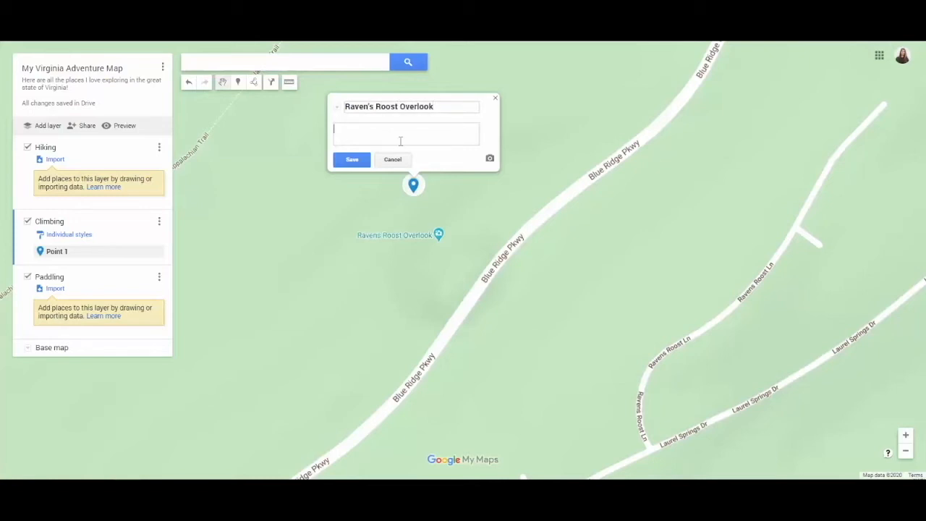
Add a daytime tree photo to the Raven's Roost Overlook marker from a Google image search for "raven's roost overlook"
{"action": "left_click", "coordinate": [489, 158]}
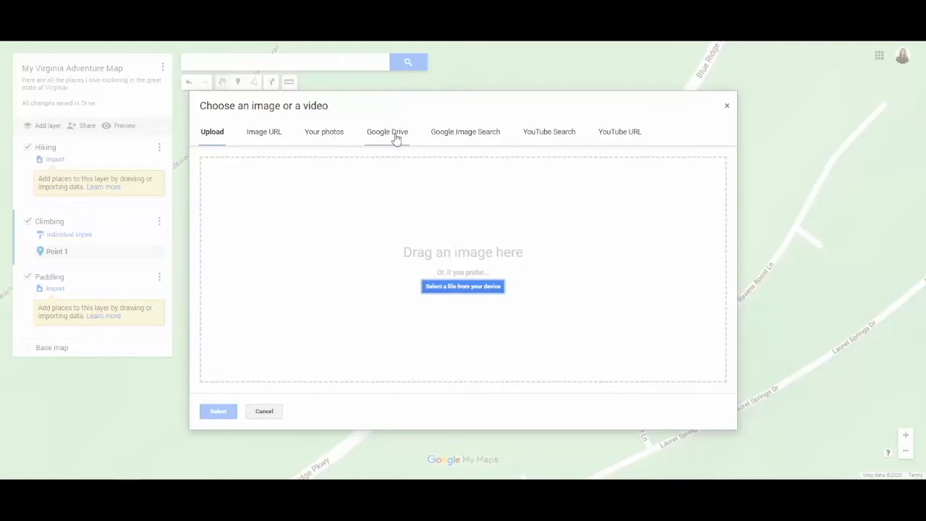
{"action": "left_click", "coordinate": [478, 139]}
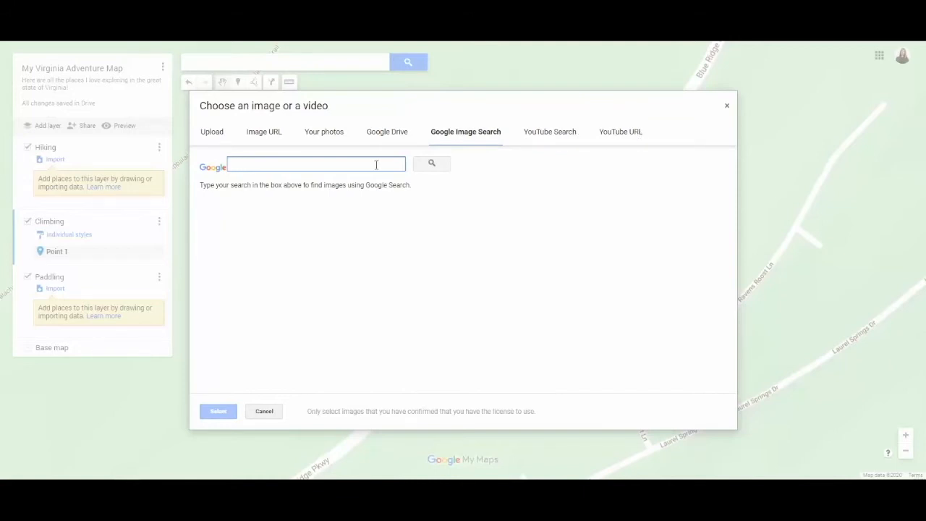
{"action": "type", "text": "raven's roost overlook"}
{"action": "key", "text": "Return"}
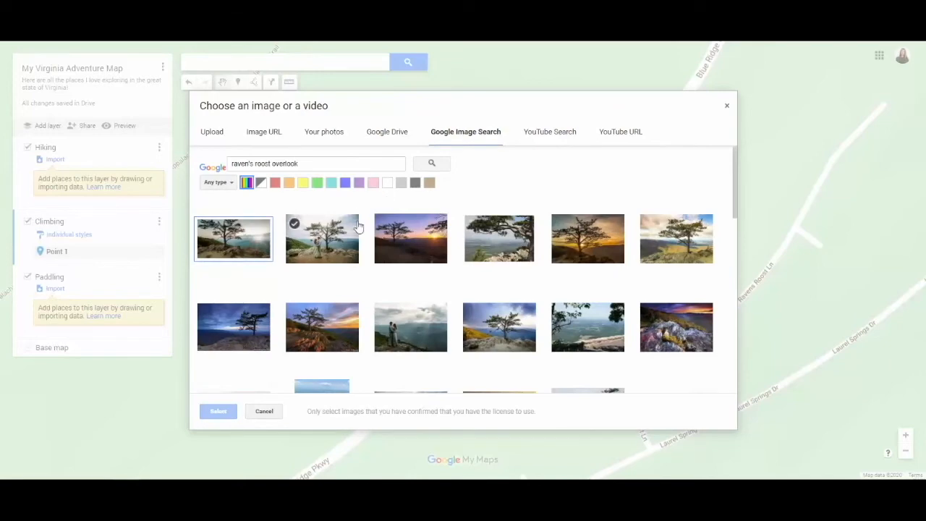
{"action": "left_click", "coordinate": [683, 241]}
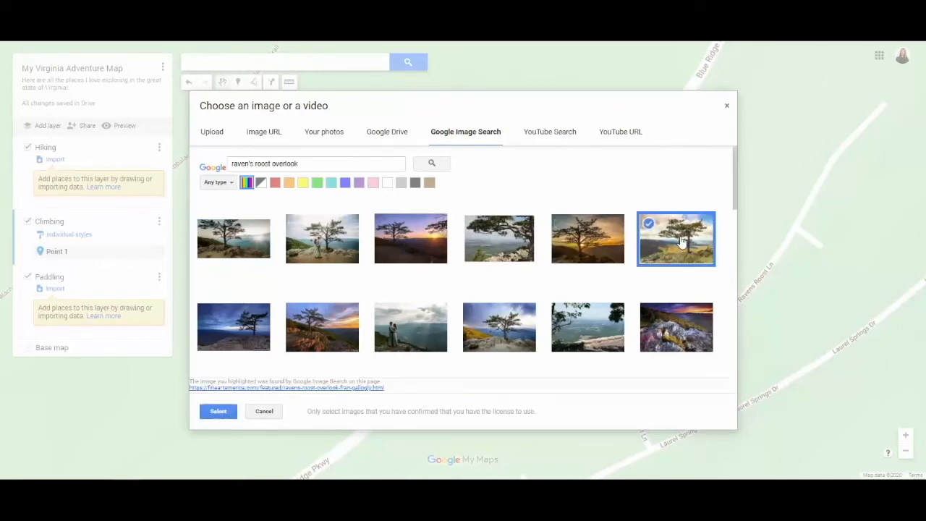
{"action": "left_click", "coordinate": [216, 411]}
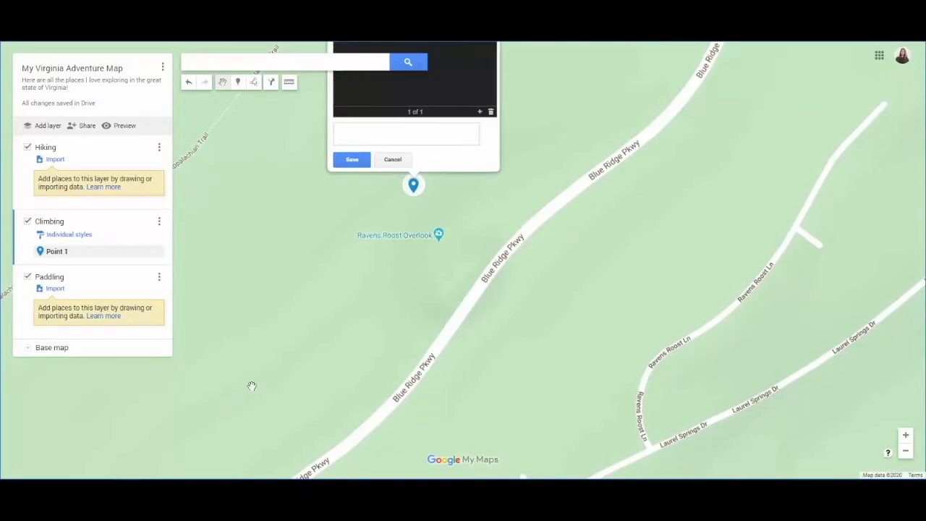
Add a second photo to the Raven's Roost Overlook marker, picking the sunset image of the tree on the rocks
{"action": "scroll", "coordinate": [457, 275], "scroll_direction": "up", "scroll_amount": 1}
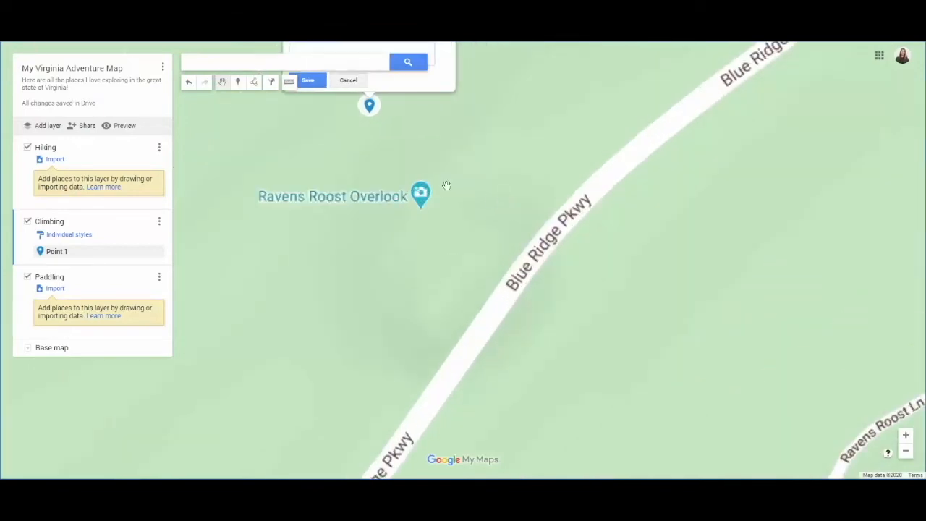
{"action": "scroll", "coordinate": [448, 174], "scroll_direction": "down", "scroll_amount": 1}
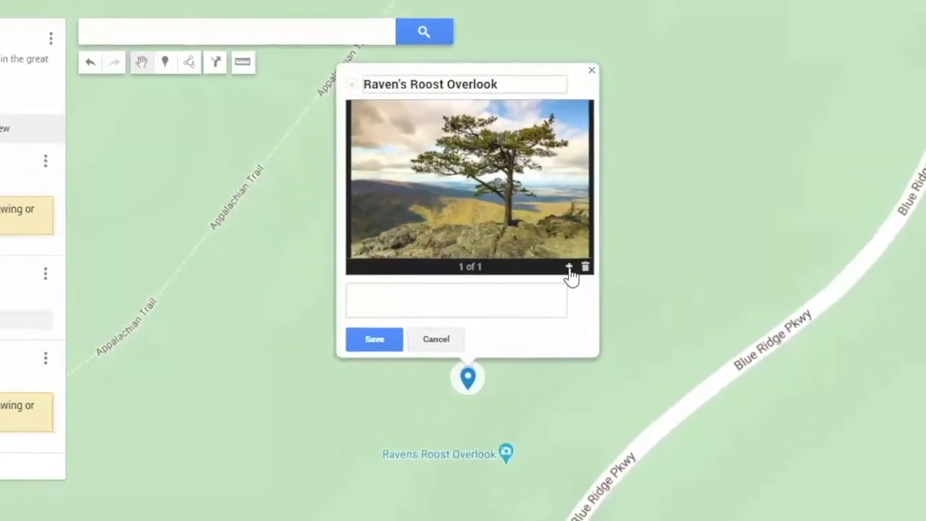
{"action": "left_click", "coordinate": [556, 294]}
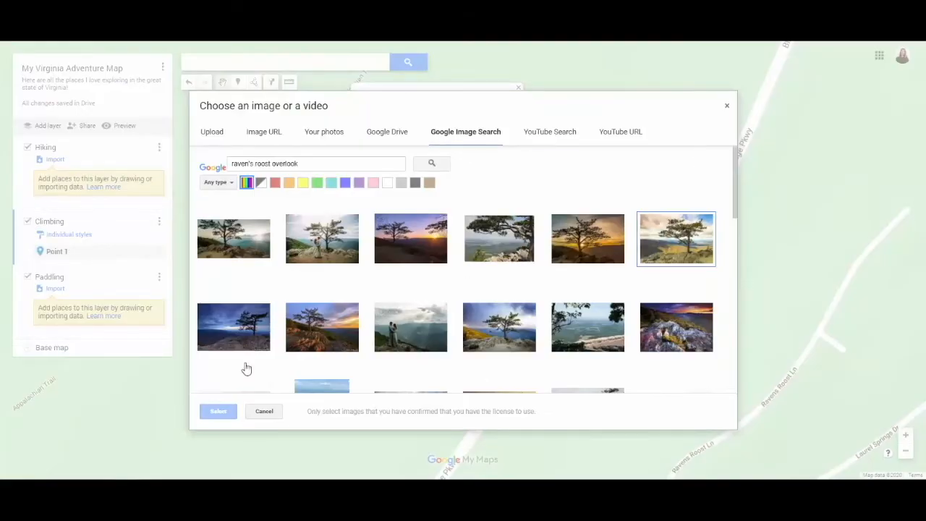
{"action": "left_click", "coordinate": [293, 312]}
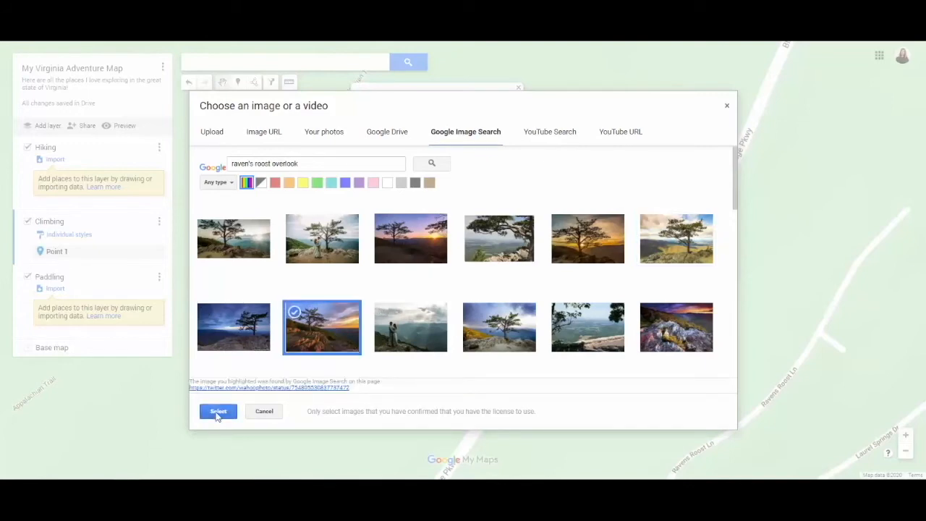
{"action": "left_click", "coordinate": [218, 411]}
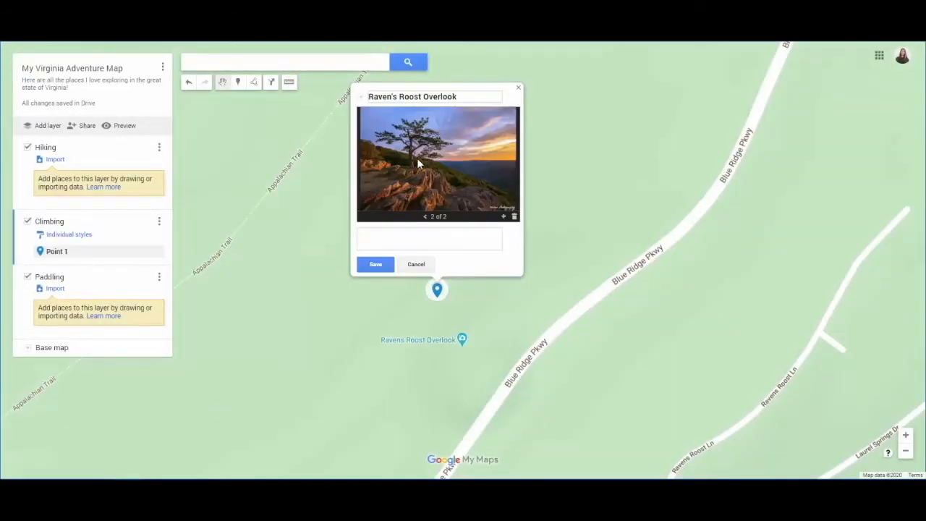
Flip through the marker's two photos, then enter the description "Great spot for top rope climbing on the Blue Ridge parkway" and save
{"action": "left_click", "coordinate": [424, 217]}
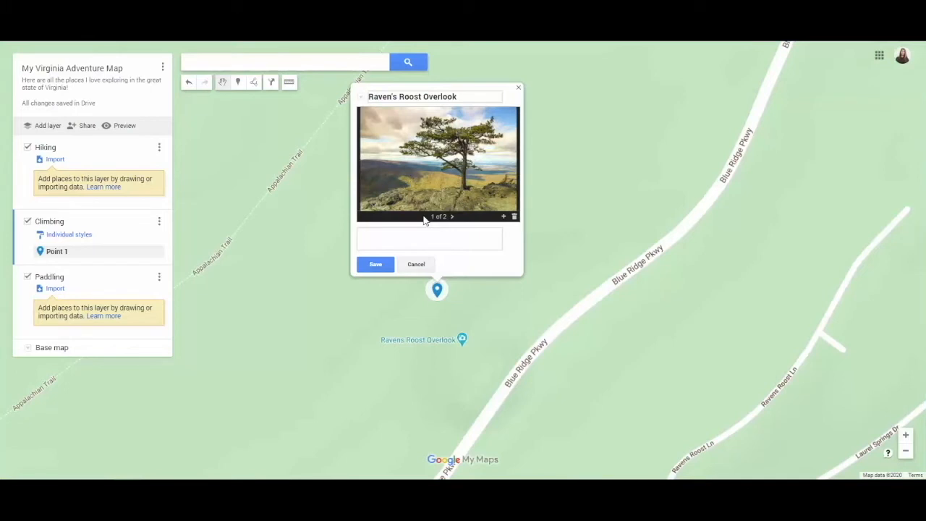
{"action": "left_click", "coordinate": [450, 218]}
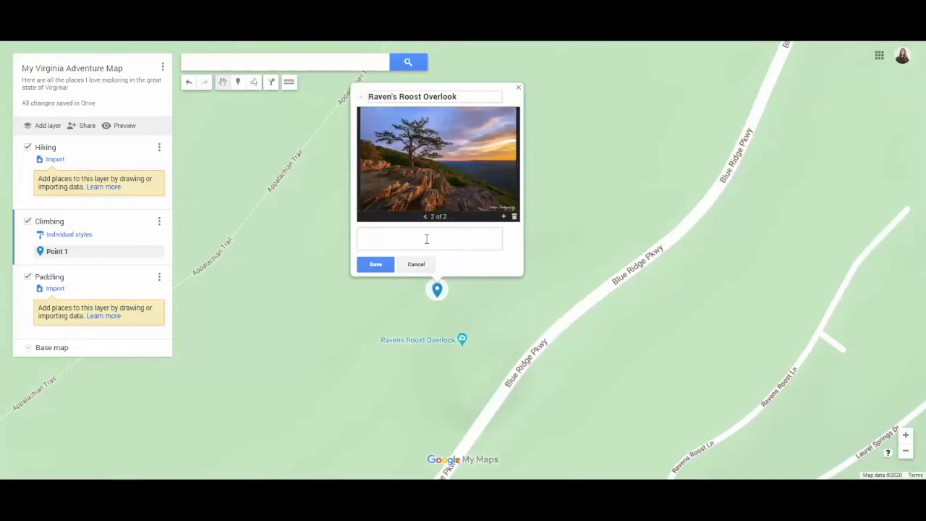
{"action": "type", "text": "Great spot for top rope climbing on the Blue Ridge parkway"}
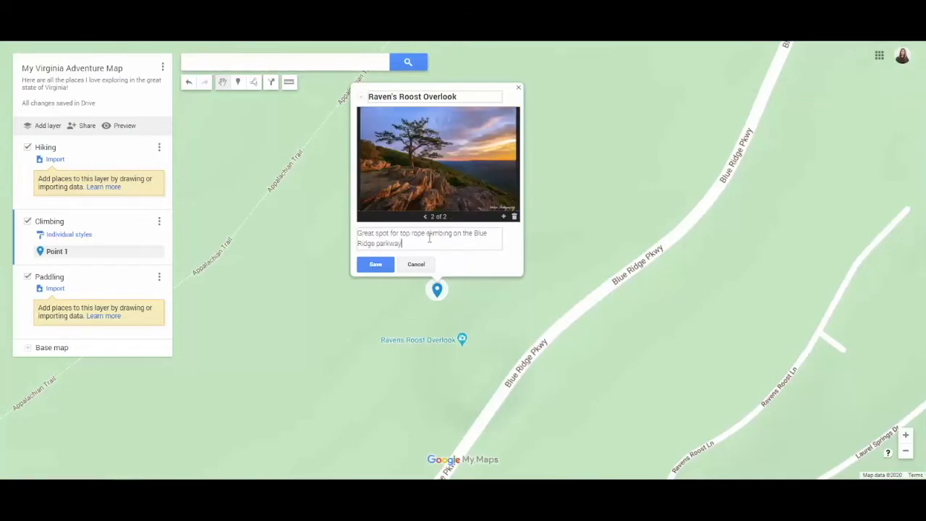
{"action": "left_click", "coordinate": [375, 264]}
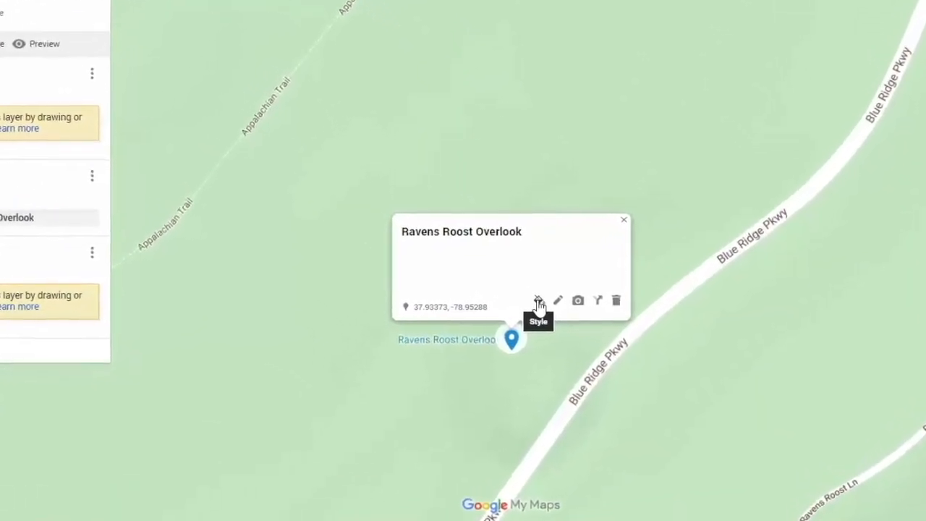
Style the Ravens Roost Overlook marker in purple with the second climbing icon found by filtering for "climb"
{"action": "left_click", "coordinate": [511, 284]}
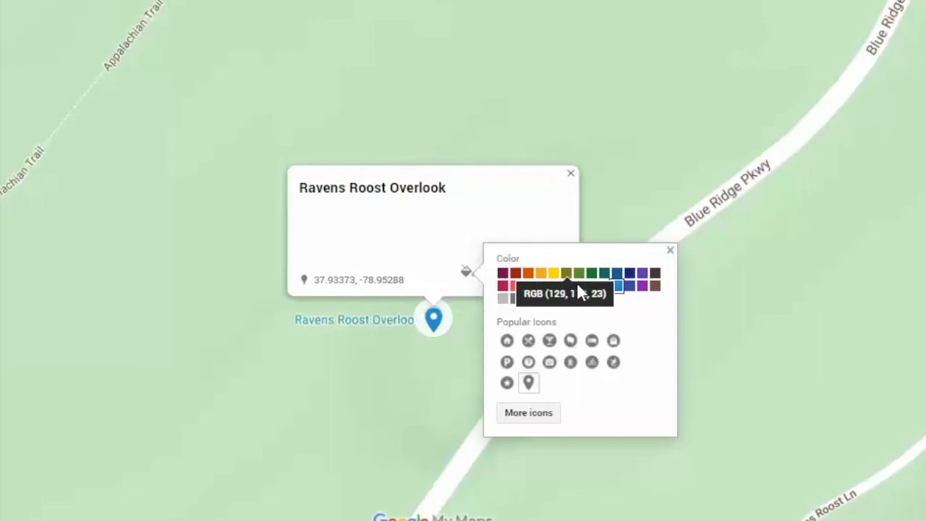
{"action": "left_click", "coordinate": [642, 285]}
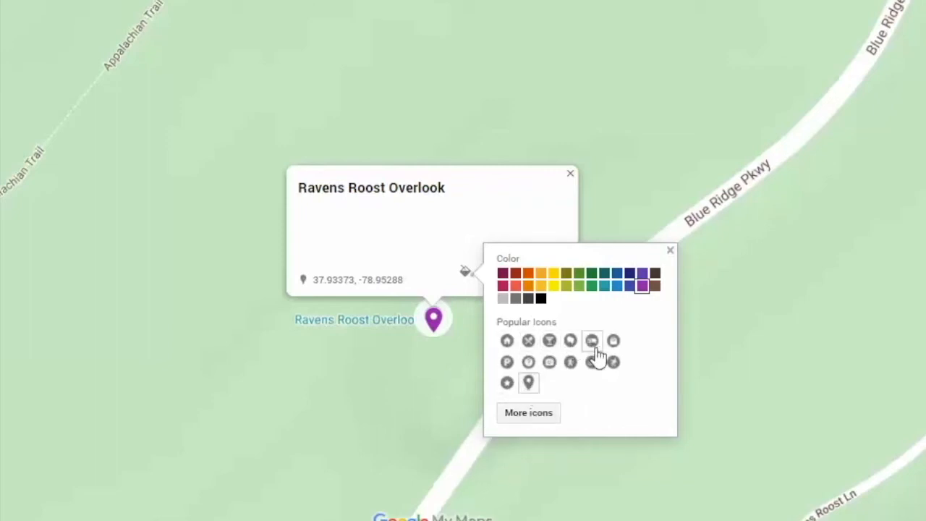
{"action": "left_click", "coordinate": [528, 413]}
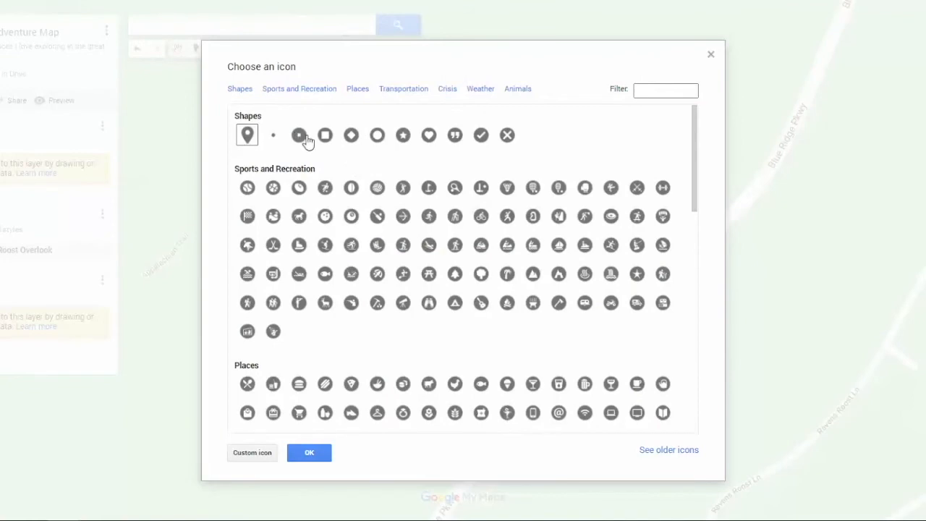
{"action": "left_click", "coordinate": [658, 92]}
{"action": "left_click", "coordinate": [661, 91]}
{"action": "type", "text": "climb"}
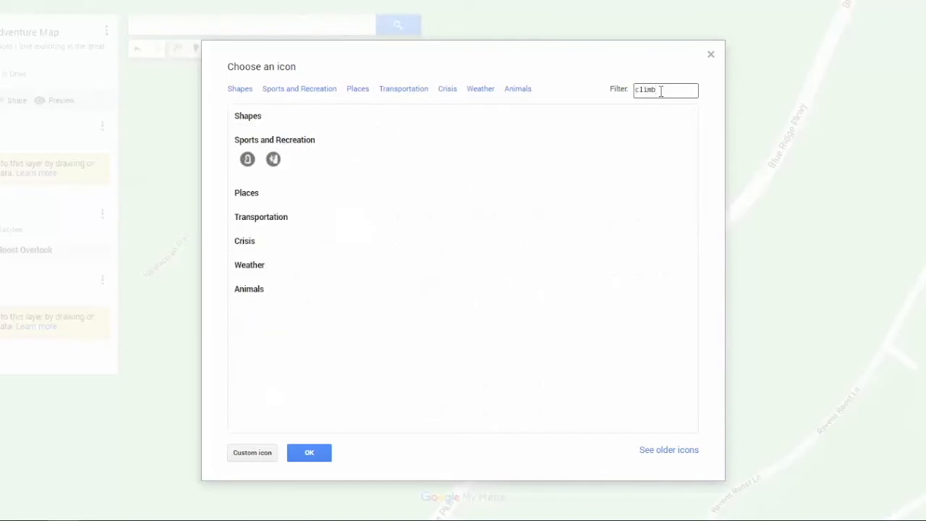
{"action": "left_click", "coordinate": [280, 161]}
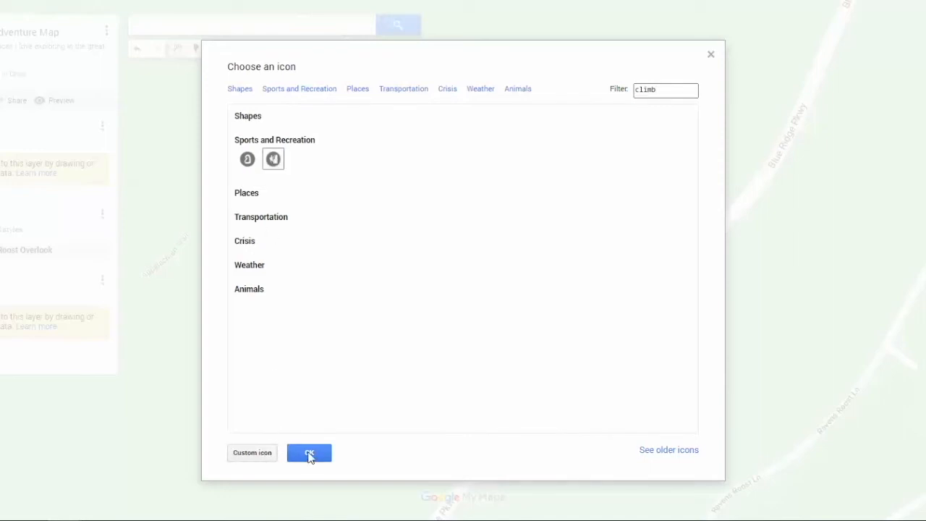
{"action": "left_click", "coordinate": [310, 455]}
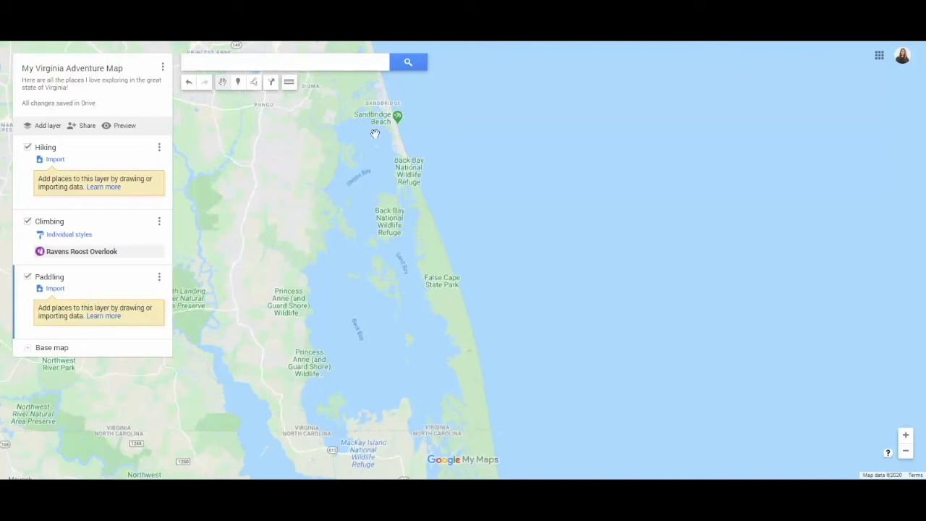
Draw a closed polygon in the Paddling layer tracing the shoreline of Back Bay, from Sandbridge down to the North Carolina line
{"action": "left_click", "coordinate": [255, 82]}
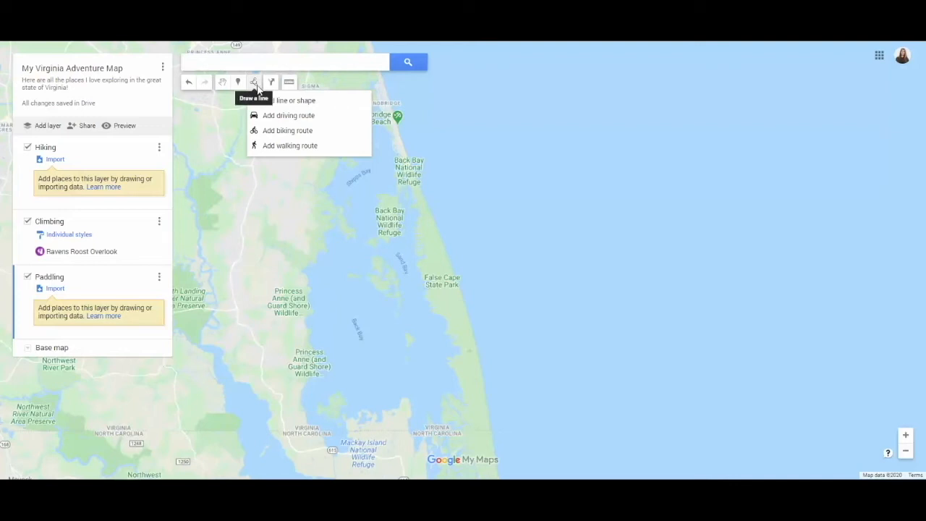
{"action": "left_click", "coordinate": [293, 101]}
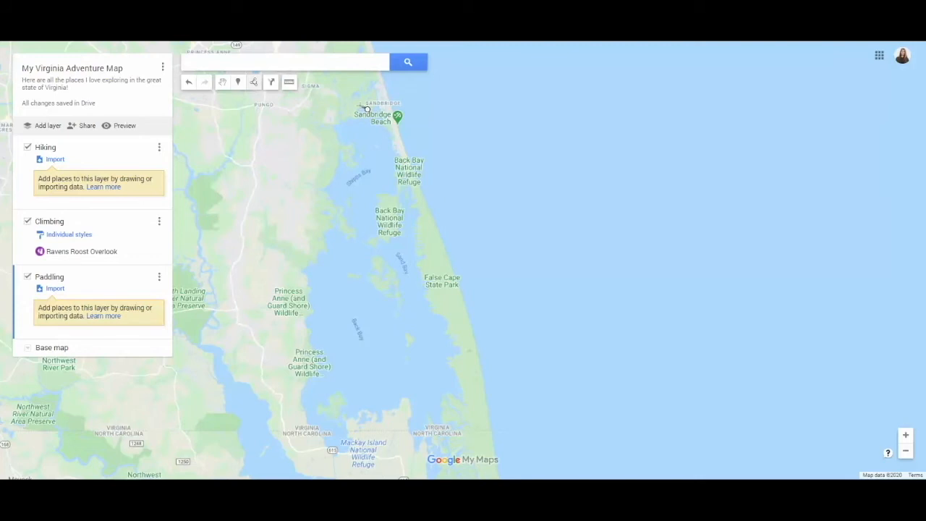
{"action": "left_click", "coordinate": [331, 128]}
{"action": "left_click", "coordinate": [343, 167]}
{"action": "left_click", "coordinate": [322, 193]}
{"action": "left_click", "coordinate": [344, 212]}
{"action": "left_click", "coordinate": [356, 235]}
{"action": "left_click", "coordinate": [308, 269]}
{"action": "left_click", "coordinate": [309, 306]}
{"action": "left_click", "coordinate": [311, 349]}
{"action": "left_click", "coordinate": [318, 371]}
{"action": "left_click", "coordinate": [301, 393]}
{"action": "left_click", "coordinate": [304, 419]}
{"action": "left_click", "coordinate": [315, 426]}
{"action": "left_click", "coordinate": [345, 430]}
{"action": "left_click", "coordinate": [354, 414]}
{"action": "left_click", "coordinate": [369, 409]}
{"action": "left_click", "coordinate": [392, 407]}
{"action": "left_click", "coordinate": [403, 397]}
{"action": "left_click", "coordinate": [413, 414]}
{"action": "left_click", "coordinate": [409, 426]}
{"action": "left_click", "coordinate": [443, 428]}
{"action": "left_click", "coordinate": [440, 394]}
{"action": "left_click", "coordinate": [459, 398]}
{"action": "left_click", "coordinate": [450, 364]}
{"action": "left_click", "coordinate": [427, 298]}
{"action": "left_click", "coordinate": [414, 264]}
{"action": "left_click", "coordinate": [412, 233]}
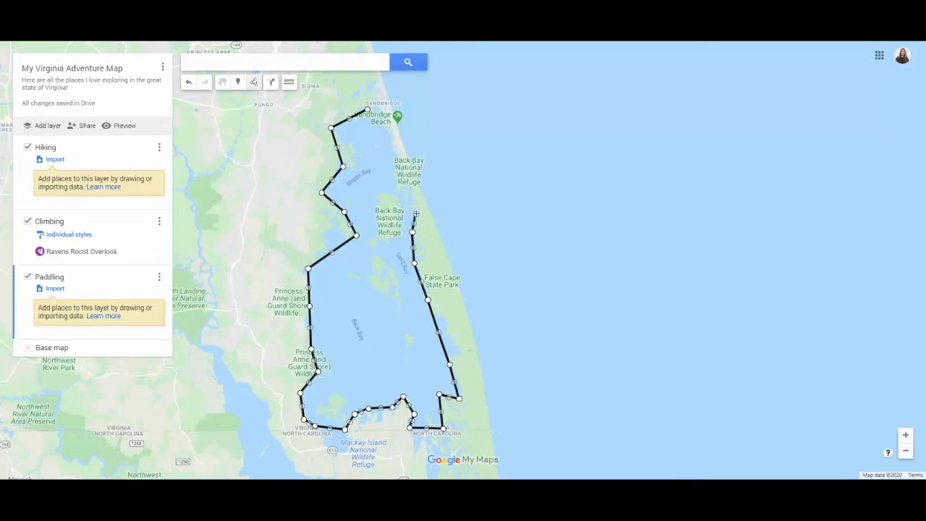
{"action": "left_click", "coordinate": [409, 195]}
{"action": "left_click", "coordinate": [408, 195]}
{"action": "left_click", "coordinate": [368, 110]}
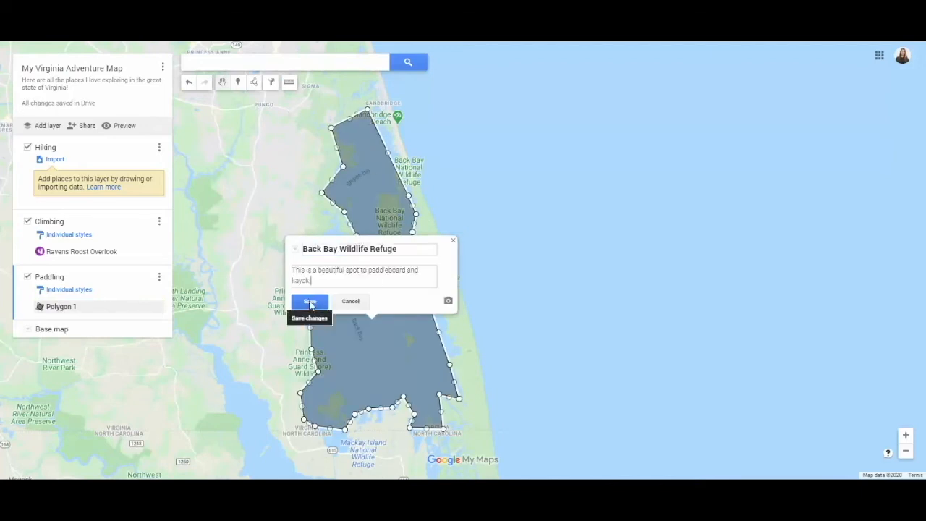
Save the polygon as "Back Bay Wildlife Refuge", described "This is a beautiful spot to paddleboard and kayak", and adjust its upper eastern edge
{"action": "left_click", "coordinate": [310, 301]}
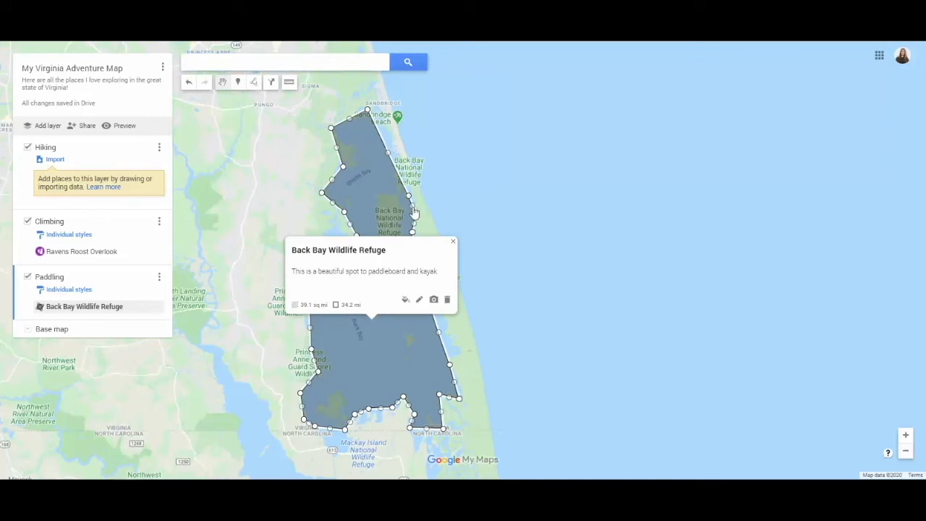
{"action": "left_click", "coordinate": [413, 206]}
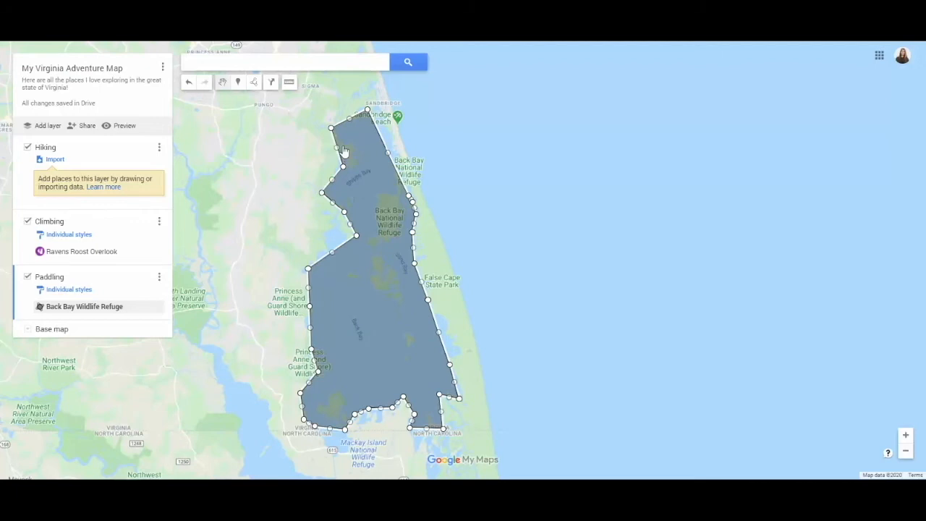
Style the Back Bay Wildlife Refuge polygon in orange with a partly transparent fill and a thicker border
{"action": "left_click", "coordinate": [393, 212]}
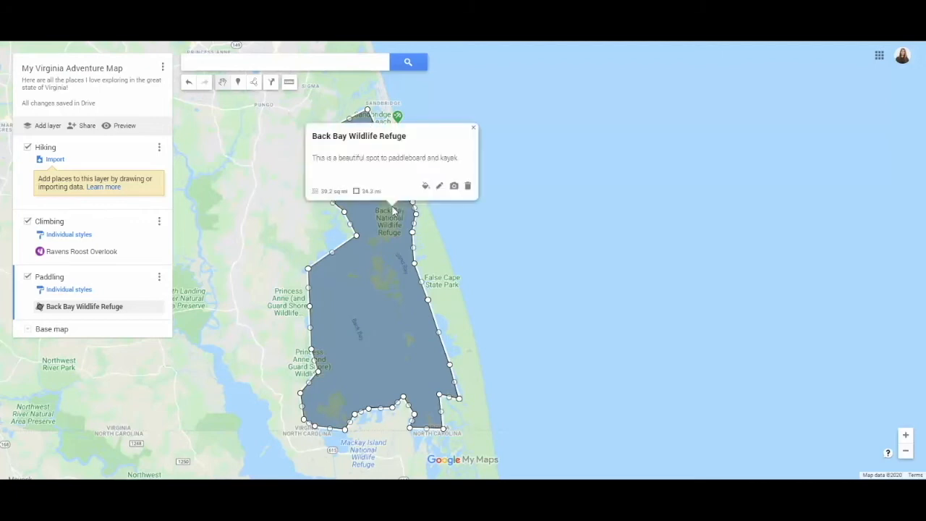
{"action": "left_click", "coordinate": [425, 188]}
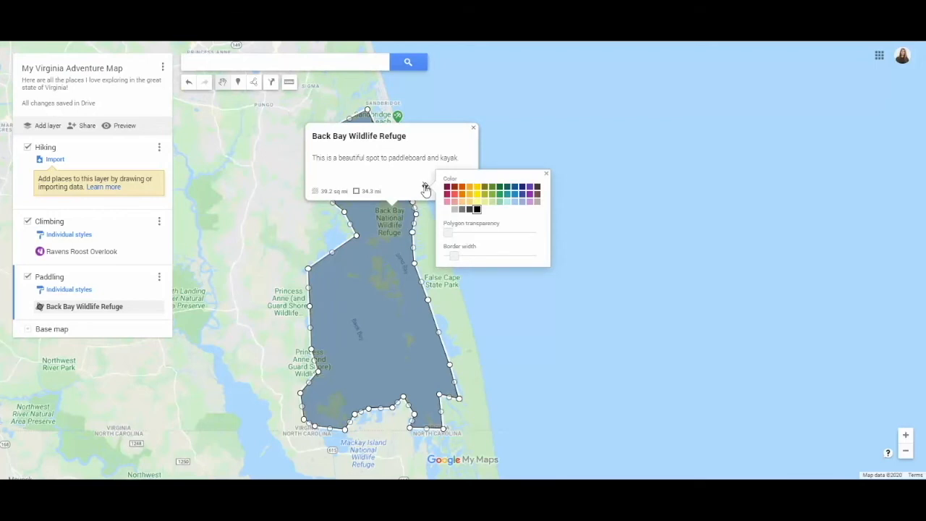
{"action": "left_click", "coordinate": [461, 194]}
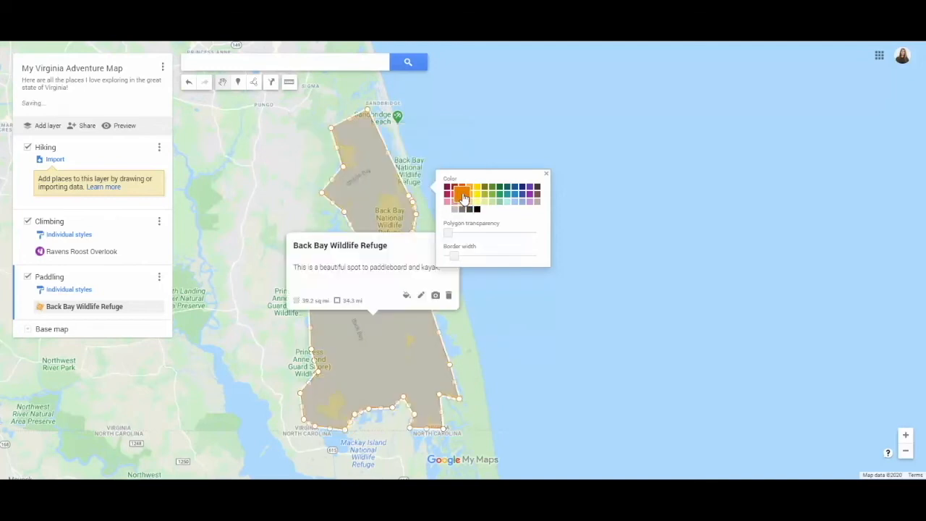
{"action": "left_click", "coordinate": [448, 235]}
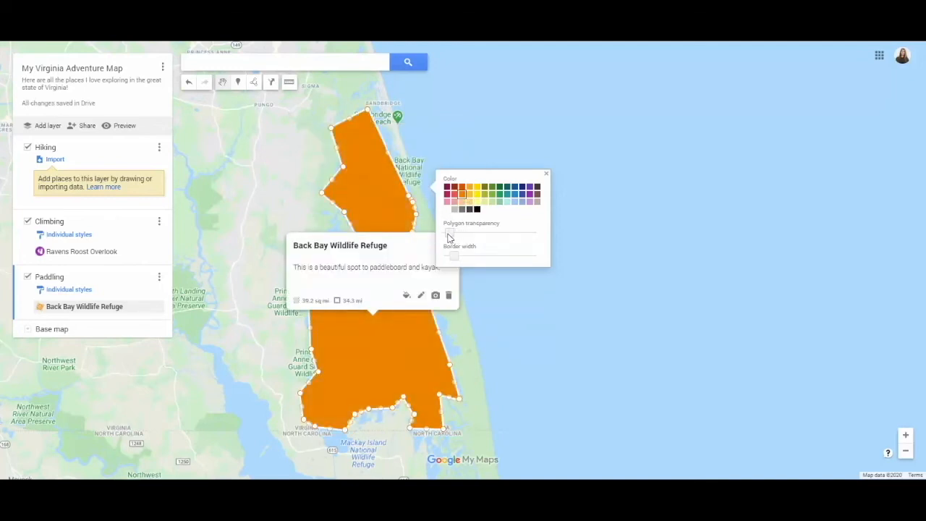
{"action": "left_click_drag", "start_coordinate": [451, 236], "coordinate": [475, 239]}
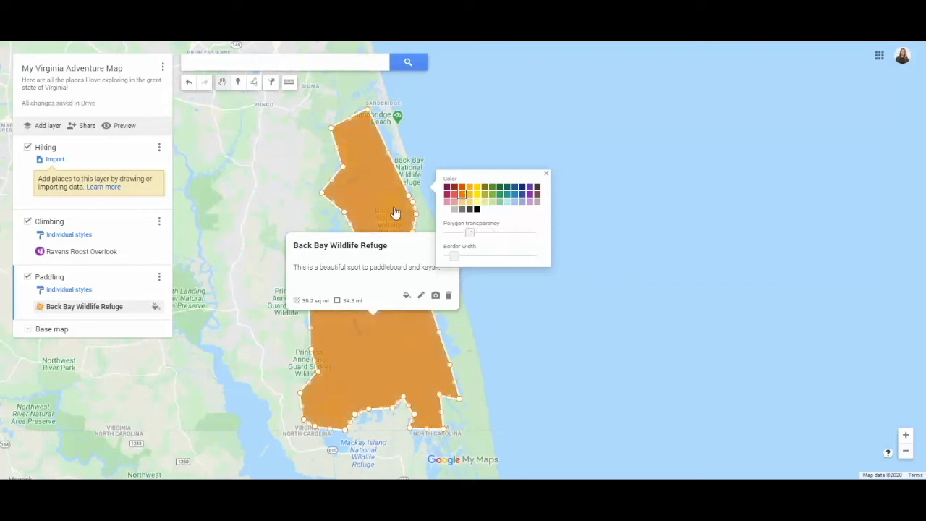
{"action": "left_click_drag", "start_coordinate": [469, 233], "coordinate": [475, 233]}
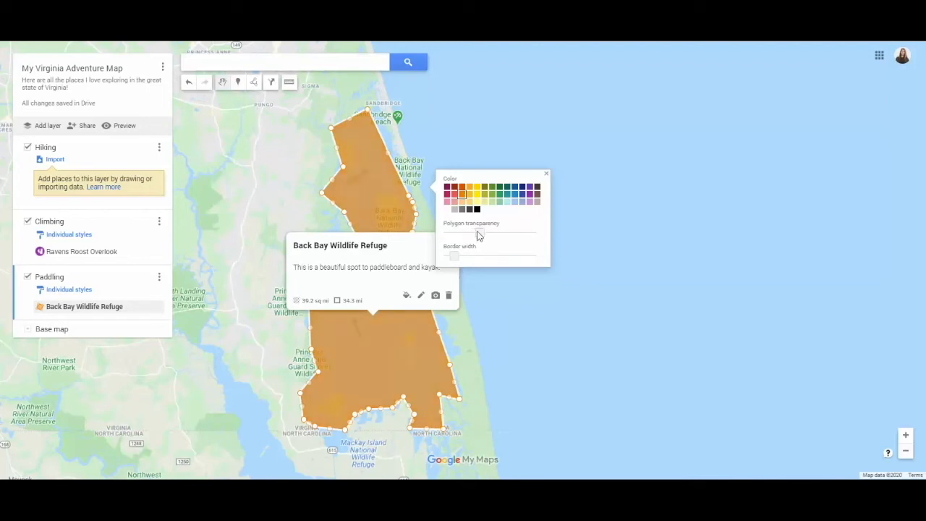
{"action": "left_click_drag", "start_coordinate": [460, 258], "coordinate": [473, 258]}
{"action": "left_click_drag", "start_coordinate": [480, 254], "coordinate": [482, 255]}
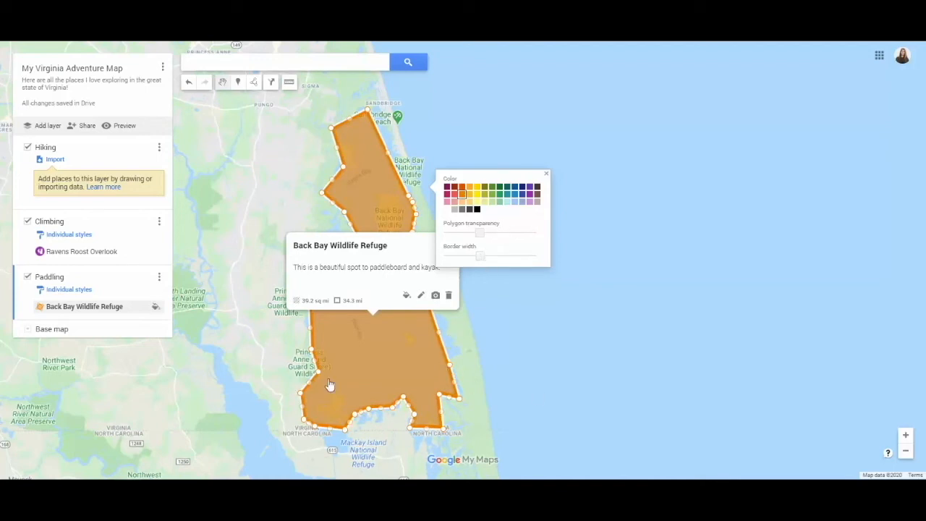
{"action": "left_click", "coordinate": [406, 295]}
Attach the YouTube video "Back Bay Water Moccasin" to the Back Bay Wildlife Refuge polygon, searching for "back bay wildlife water mocassin", and save it after a test play
{"action": "left_click", "coordinate": [435, 295]}
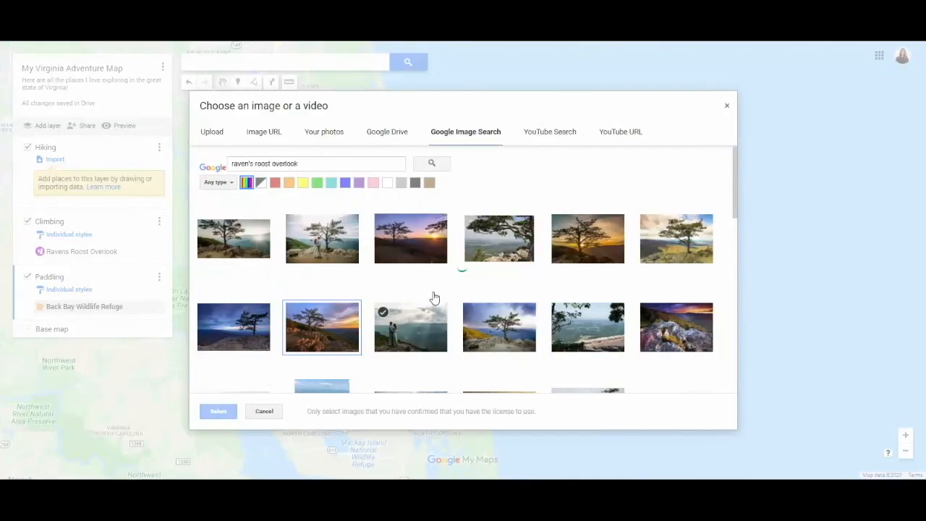
{"action": "double_click", "coordinate": [322, 167]}
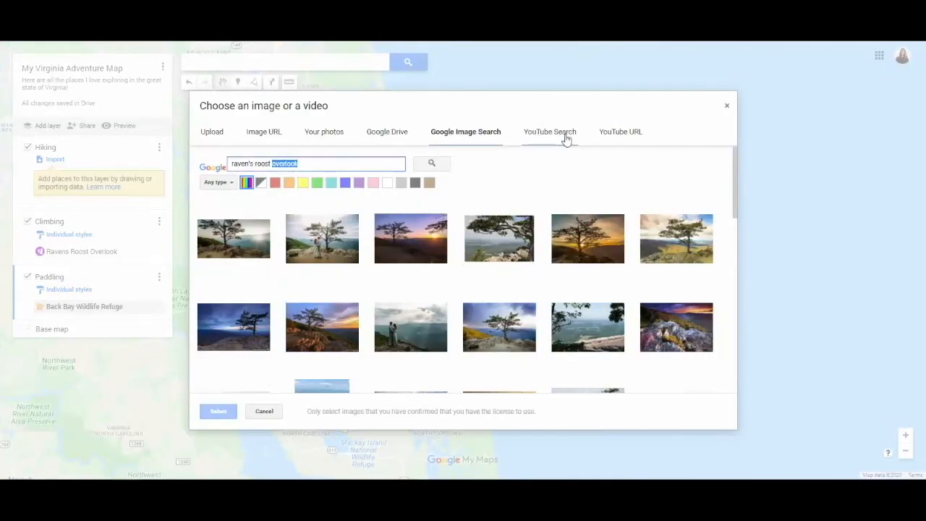
{"action": "left_click", "coordinate": [550, 132]}
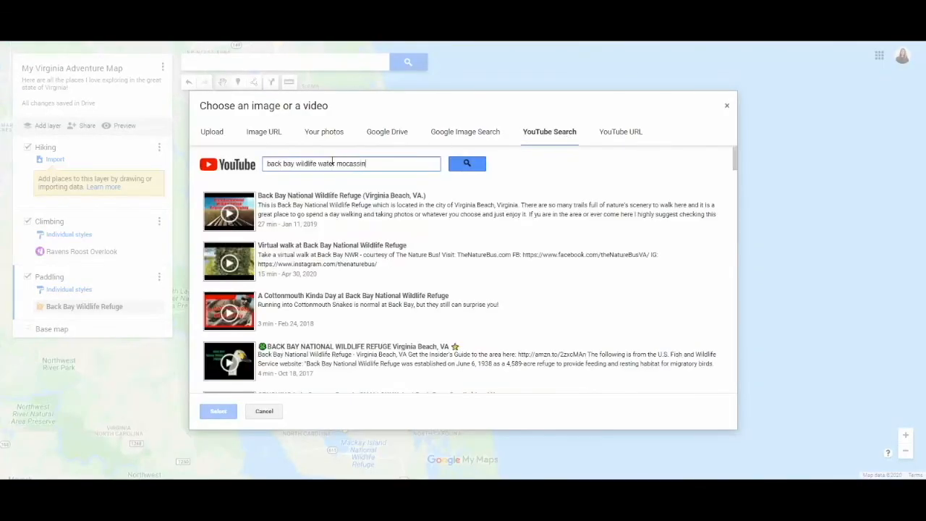
{"action": "key", "text": "Return"}
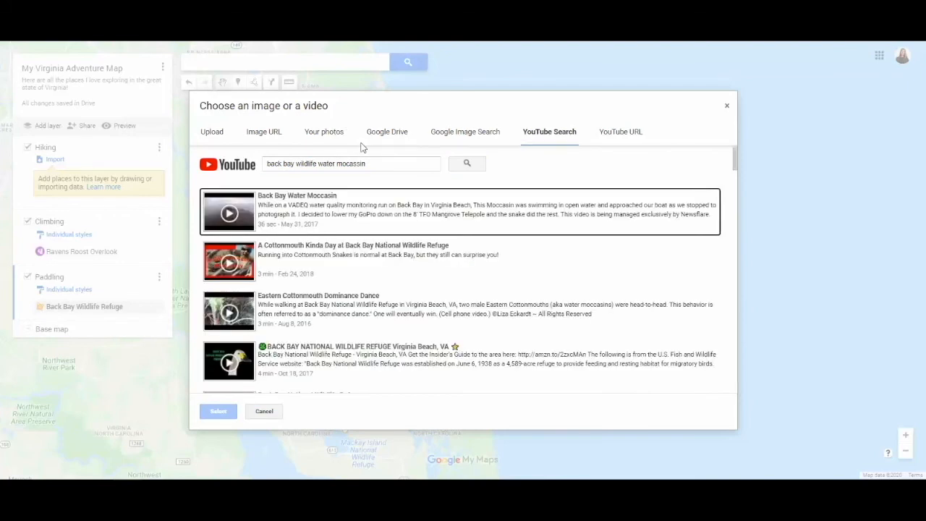
{"action": "left_click", "coordinate": [268, 210]}
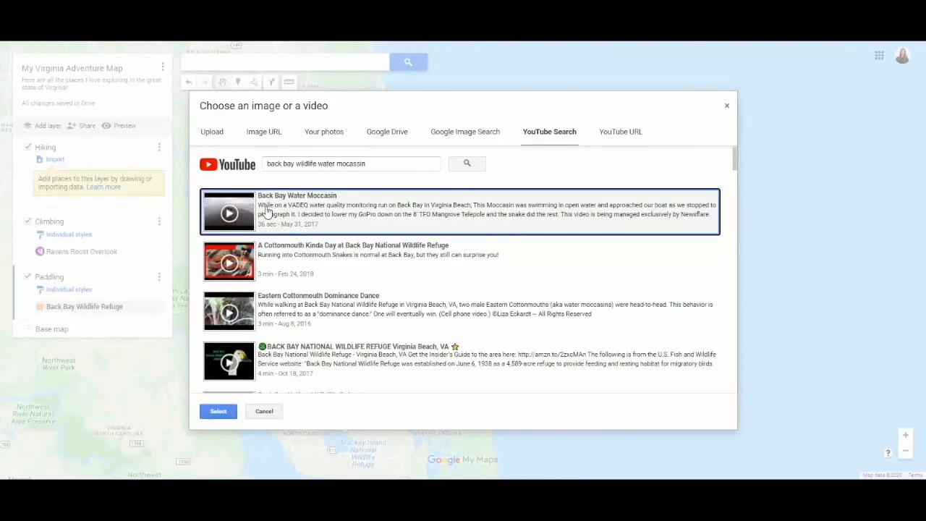
{"action": "left_click", "coordinate": [218, 411]}
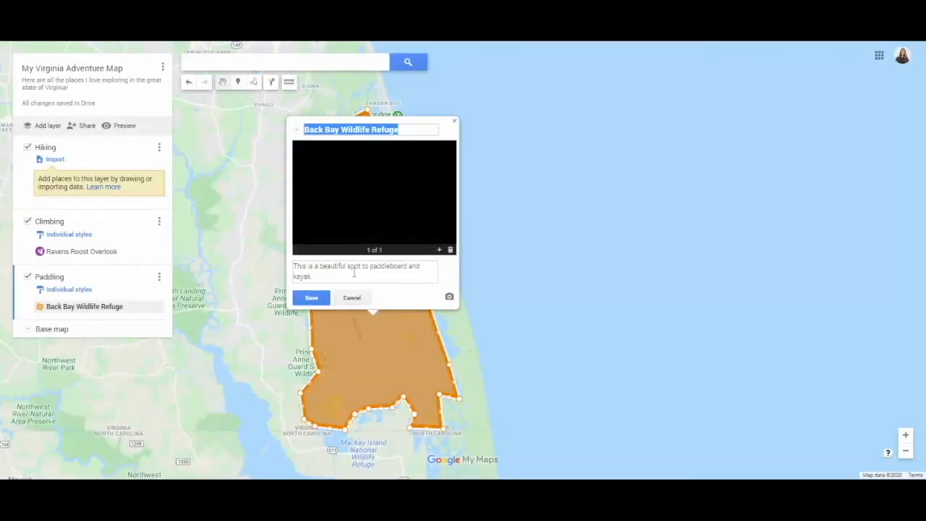
{"action": "left_click", "coordinate": [372, 195]}
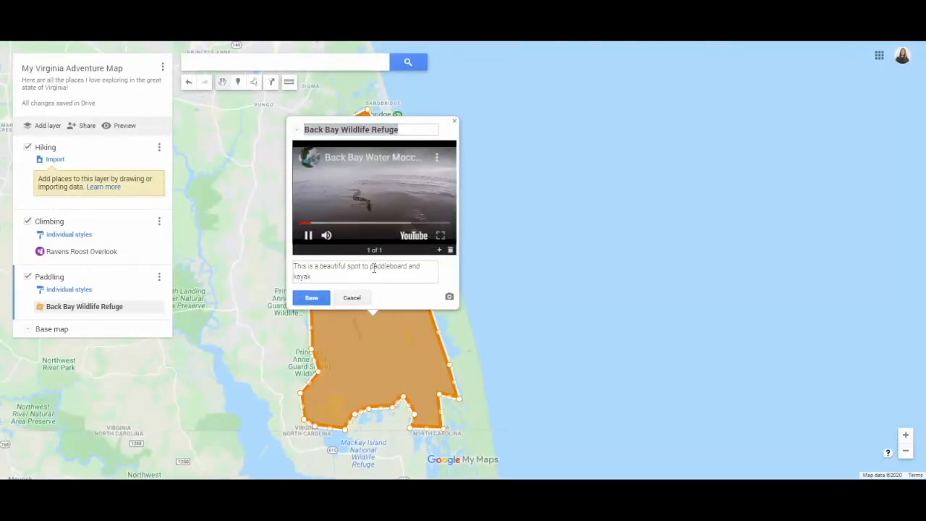
{"action": "left_click", "coordinate": [311, 297]}
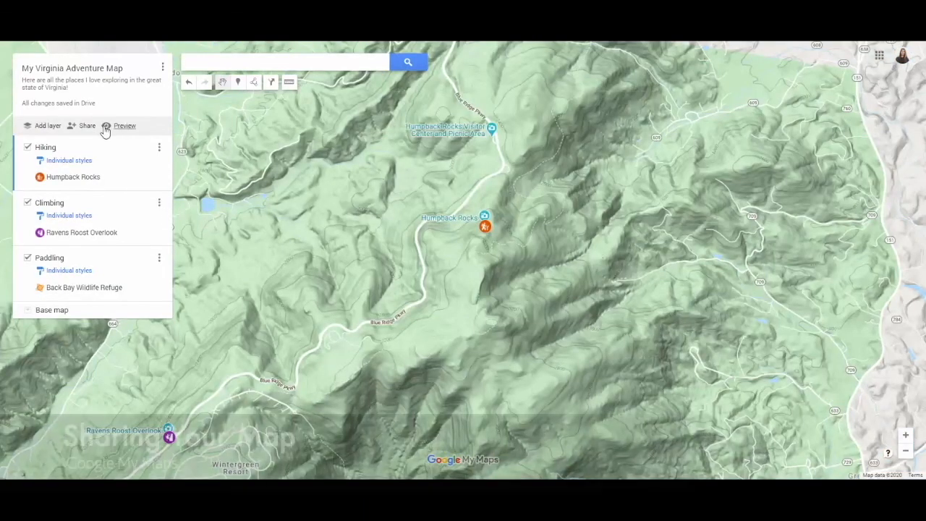
Preview the whole map as viewers will see it in view-only mode and return to editing
{"action": "left_click", "coordinate": [106, 128]}
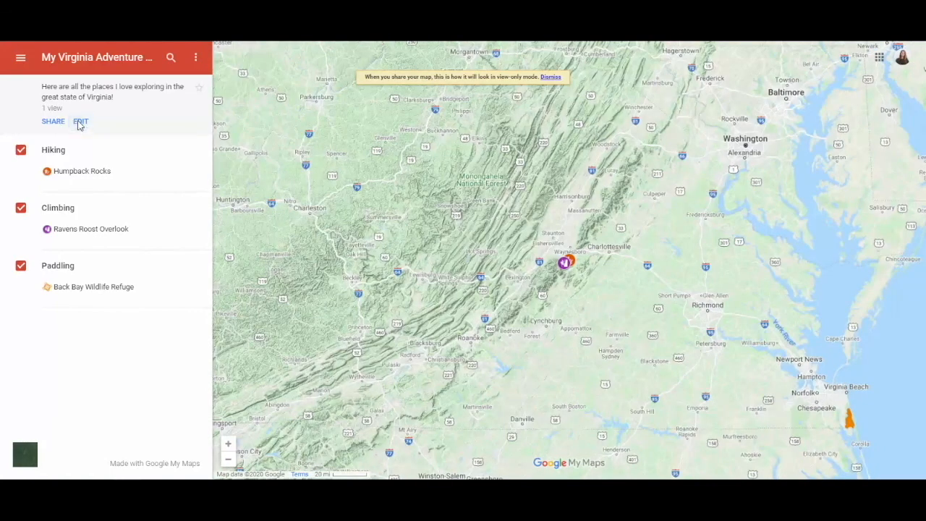
{"action": "left_click", "coordinate": [80, 121]}
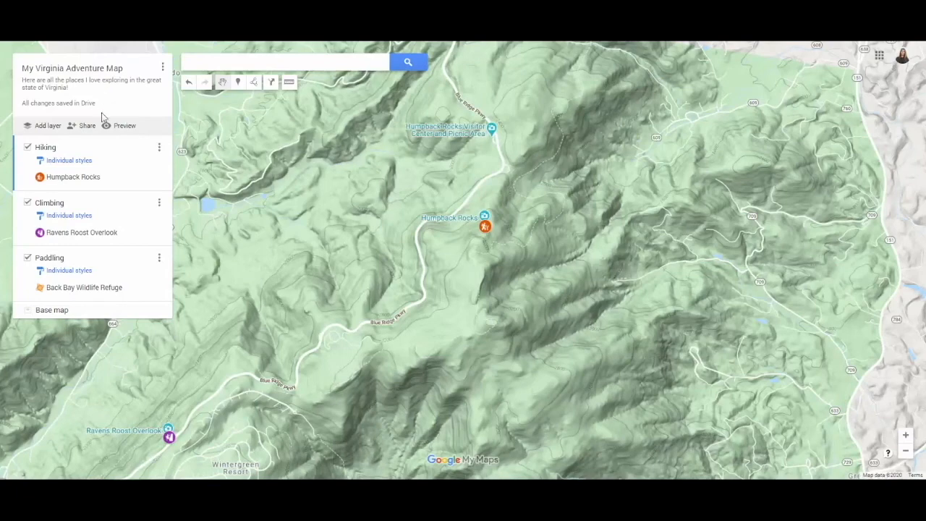
Share the map by link with Virginia Beach City Public Schools as viewers and copy the link
{"action": "left_click", "coordinate": [86, 126]}
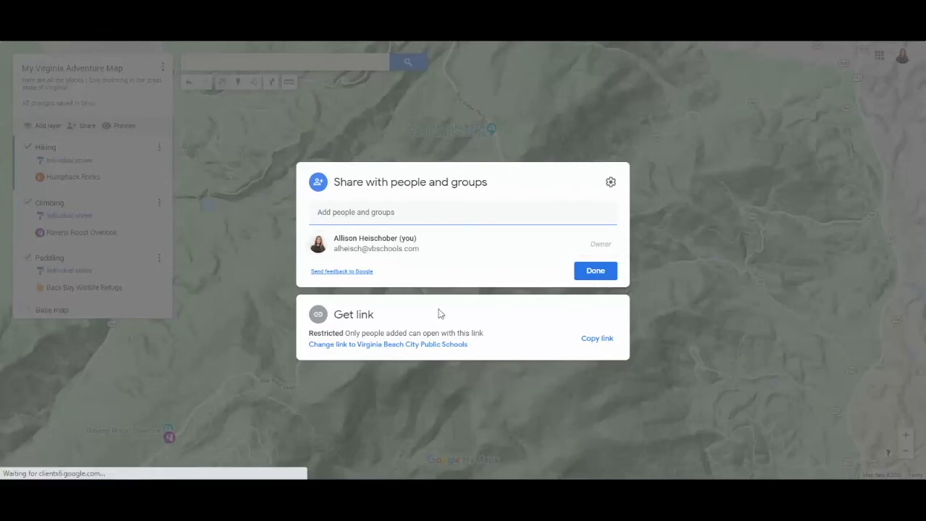
{"action": "left_click", "coordinate": [412, 345]}
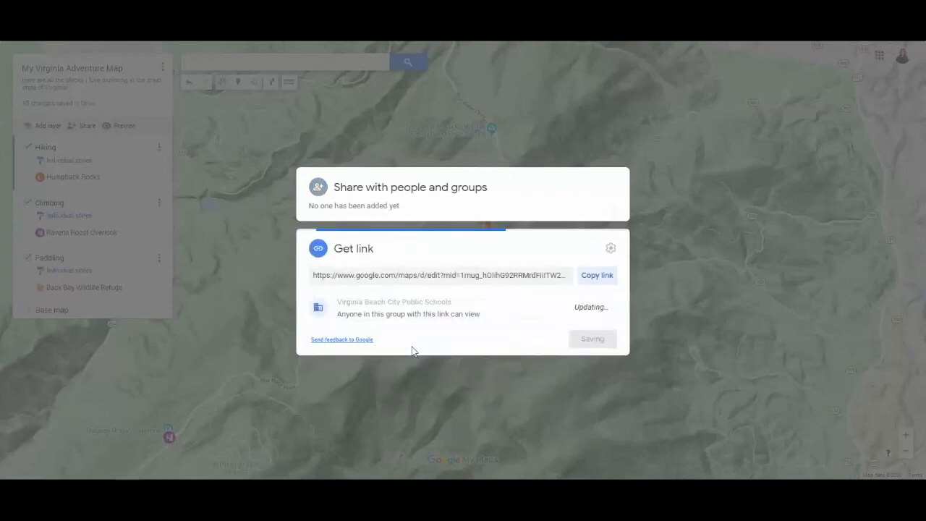
{"action": "left_click", "coordinate": [593, 274]}
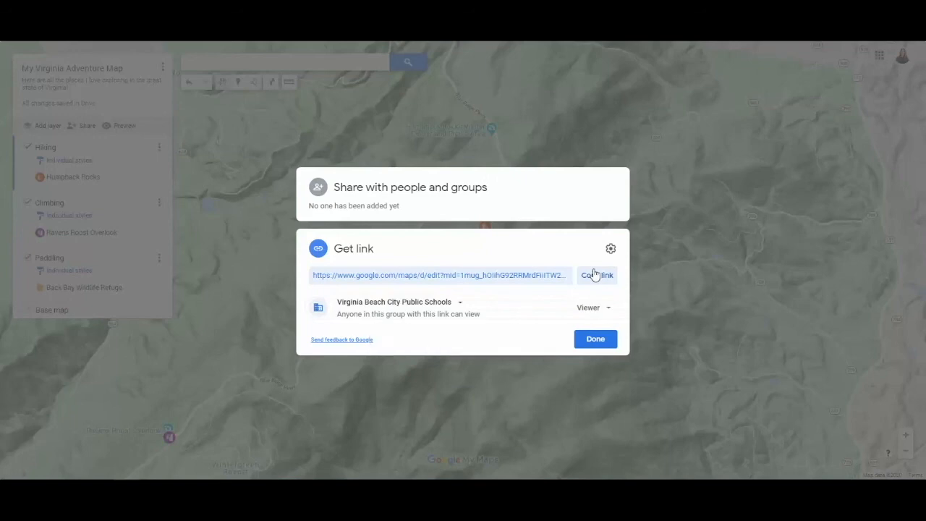
{"action": "left_click", "coordinate": [594, 342]}
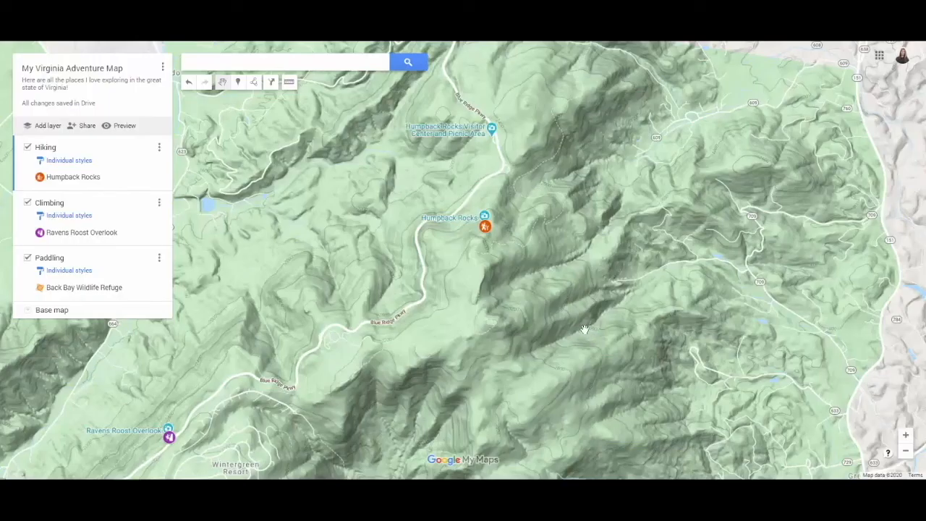